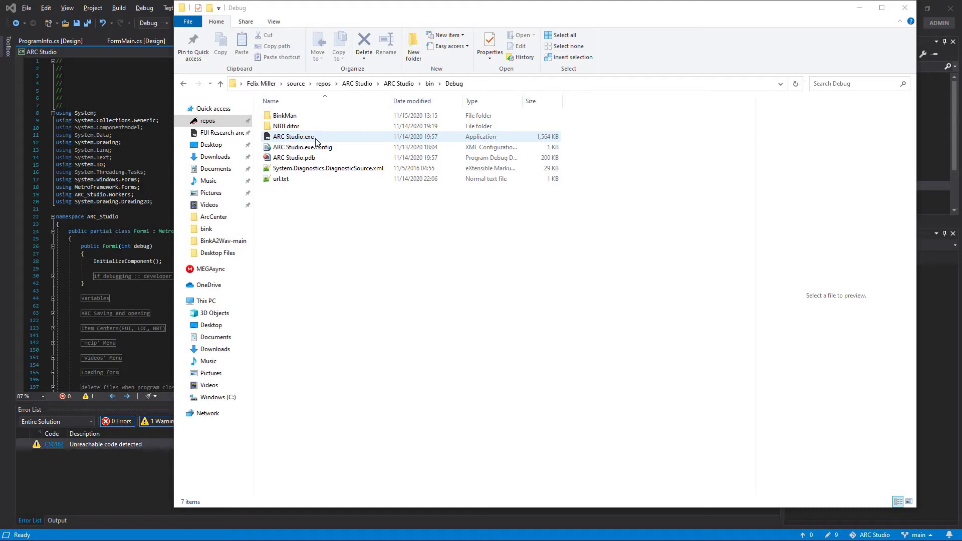
# Run ARC Studio.exe from the Debug build folder to start ARC Studio 1.3
pyautogui.click(316, 142)
pyautogui.doubleClick(315, 143)
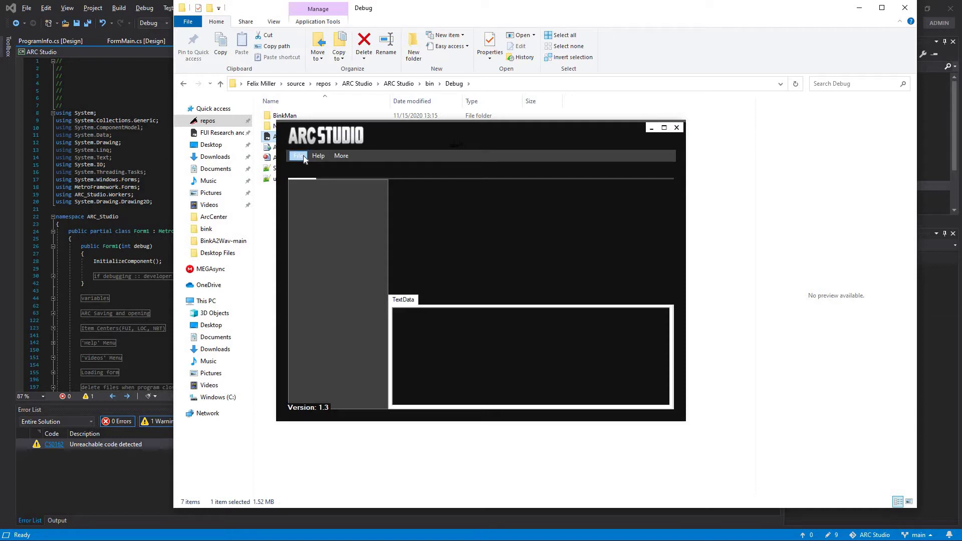
# Start opening an archive and browse into Downloads > rpcs3 > dev_hdd0
pyautogui.click(303, 157)
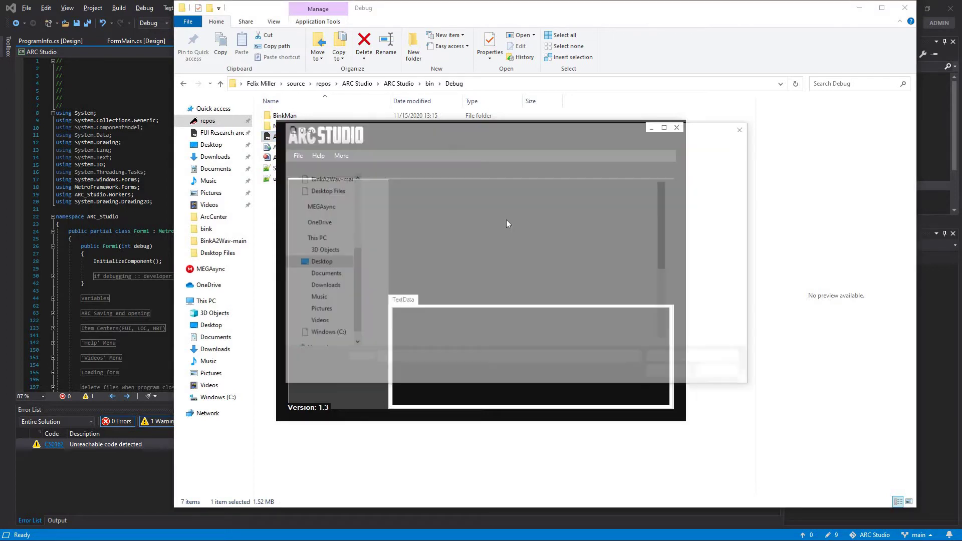
pyautogui.click(327, 172)
pyautogui.click(323, 275)
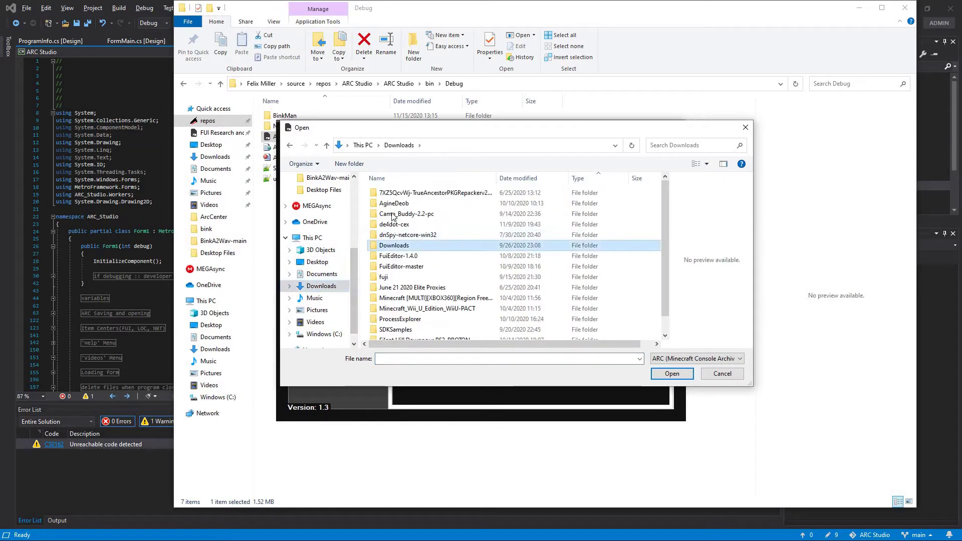
pyautogui.doubleClick(398, 245)
pyautogui.doubleClick(392, 214)
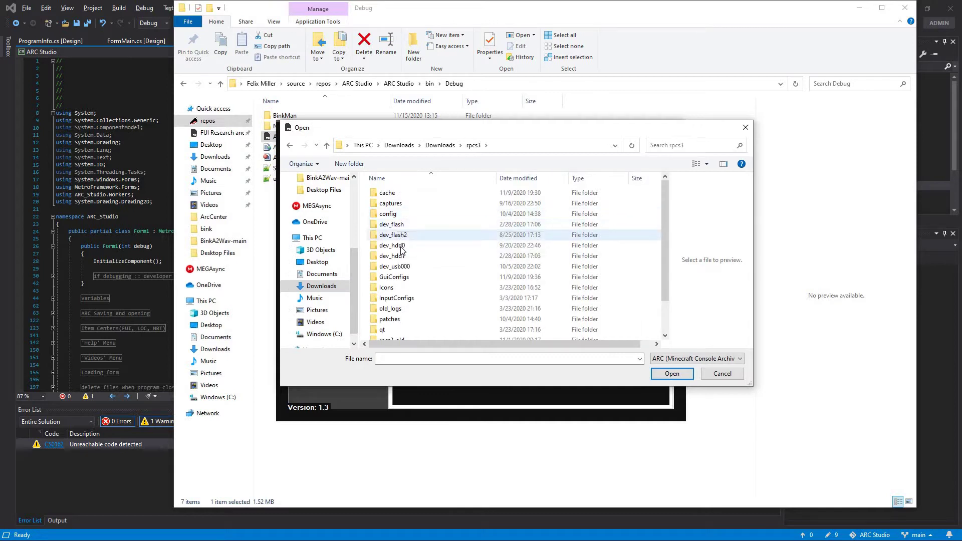
pyautogui.doubleClick(403, 245)
# Continue through game > NPUB31419 > USRDIR > Common > Media and load MediaPS3.arc
pyautogui.doubleClick(387, 214)
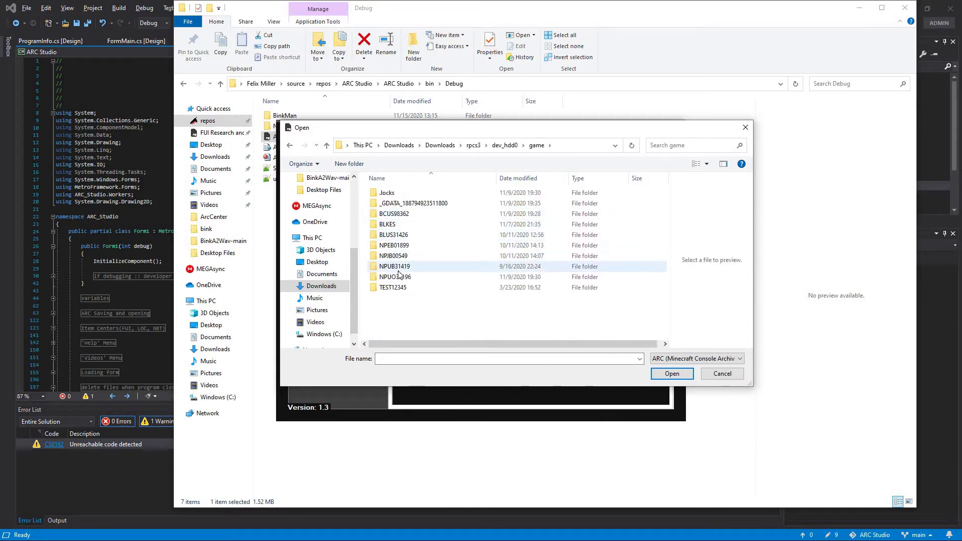
pyautogui.doubleClick(399, 266)
pyautogui.doubleClick(389, 204)
pyautogui.doubleClick(395, 193)
pyautogui.doubleClick(396, 192)
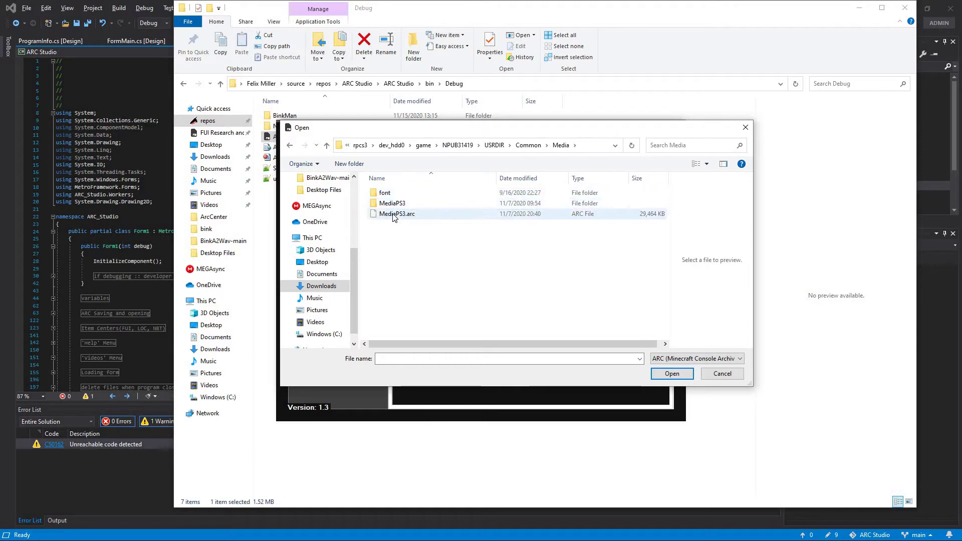
pyautogui.doubleClick(400, 214)
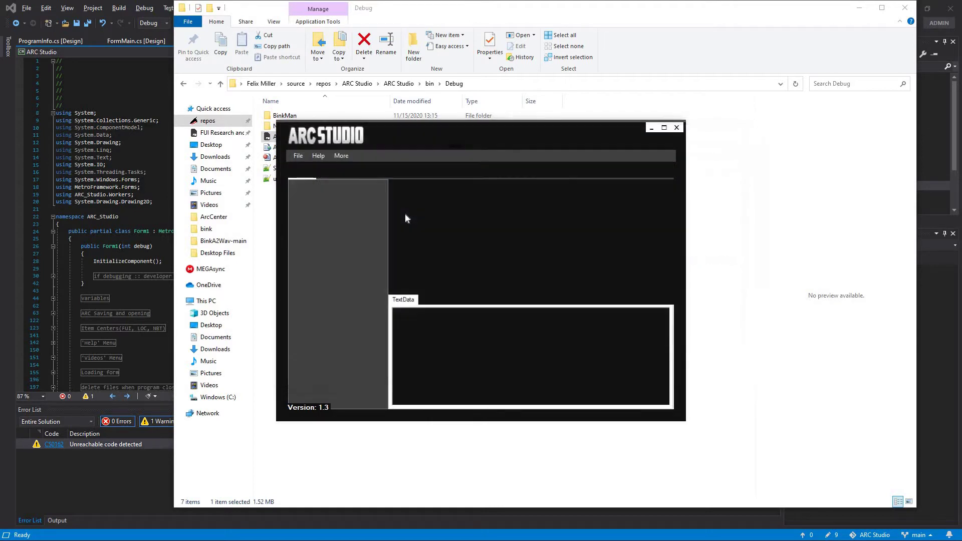
# Find and preview the DefaultSaveImage320x176 image in the archive tree
pyautogui.scroll(-20, 384, 300)
pyautogui.scroll(20, 379, 200)
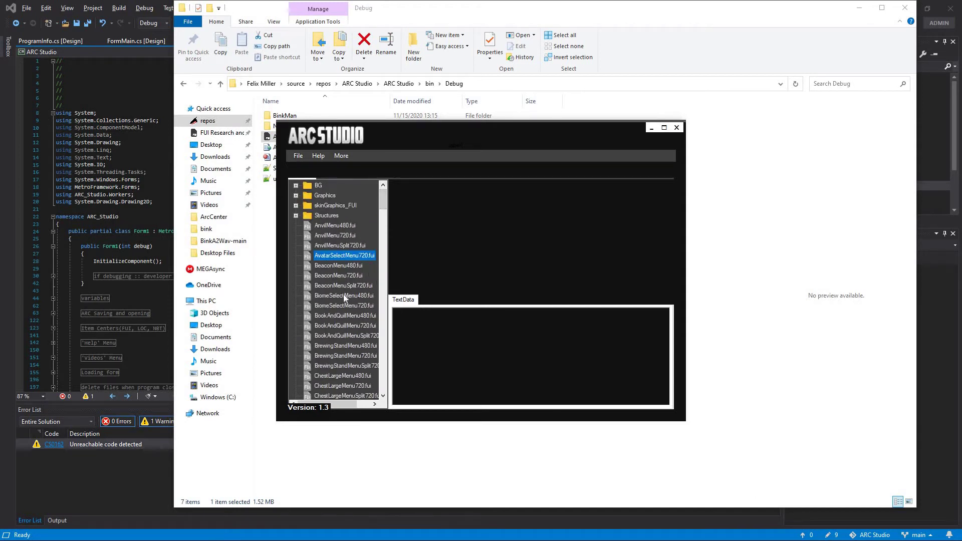
pyautogui.scroll(-13, 343, 295)
pyautogui.click(319, 287)
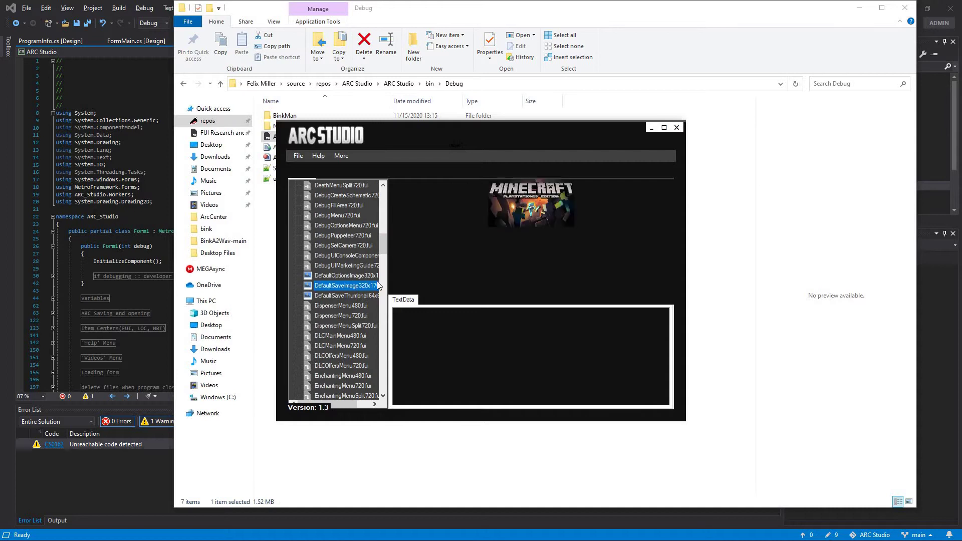
# Replace it with DefaultOptionsImage320x176.png from the MediaPS3 folder and confirm the new preview
pyautogui.rightClick(346, 284)
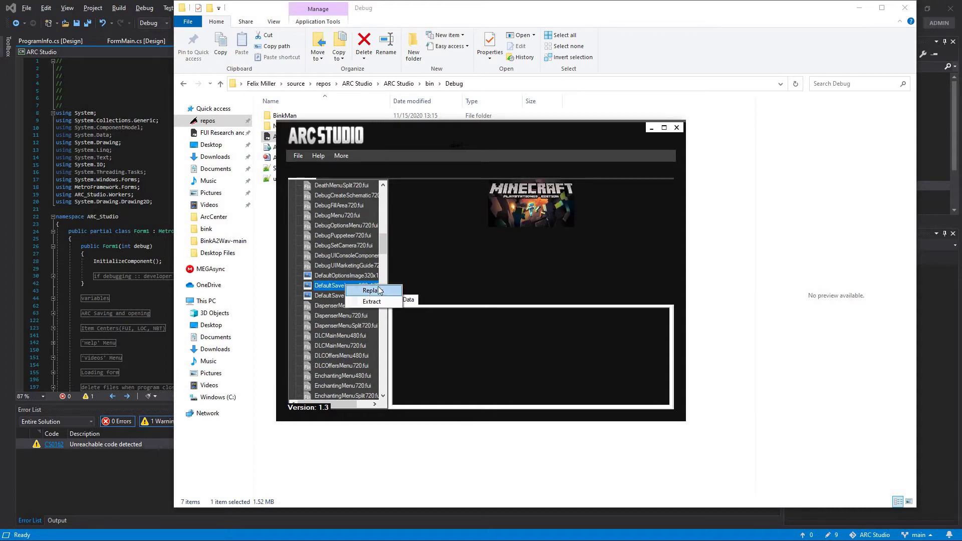
pyautogui.click(368, 290)
pyautogui.doubleClick(396, 205)
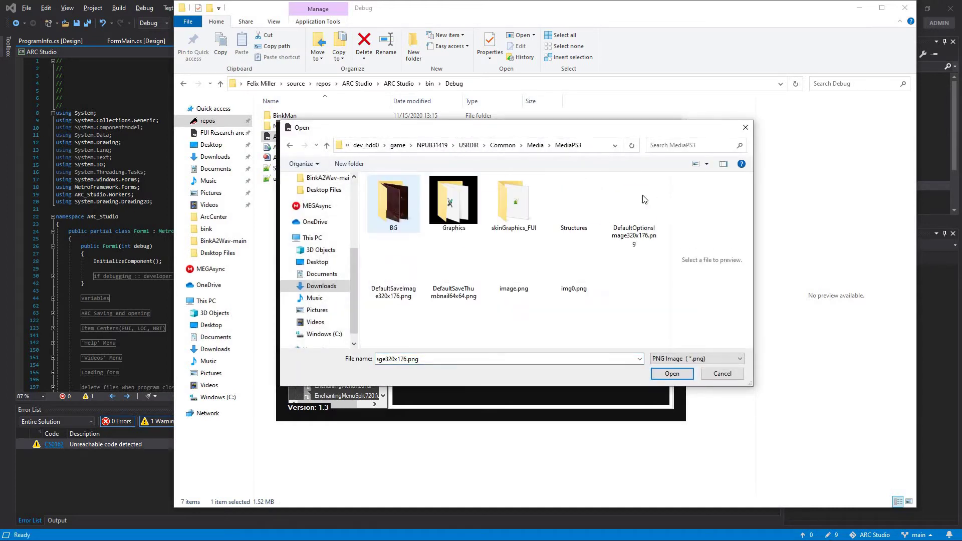
pyautogui.moveTo(500, 127); pyautogui.dragTo(505, 107)
pyautogui.doubleClick(631, 191)
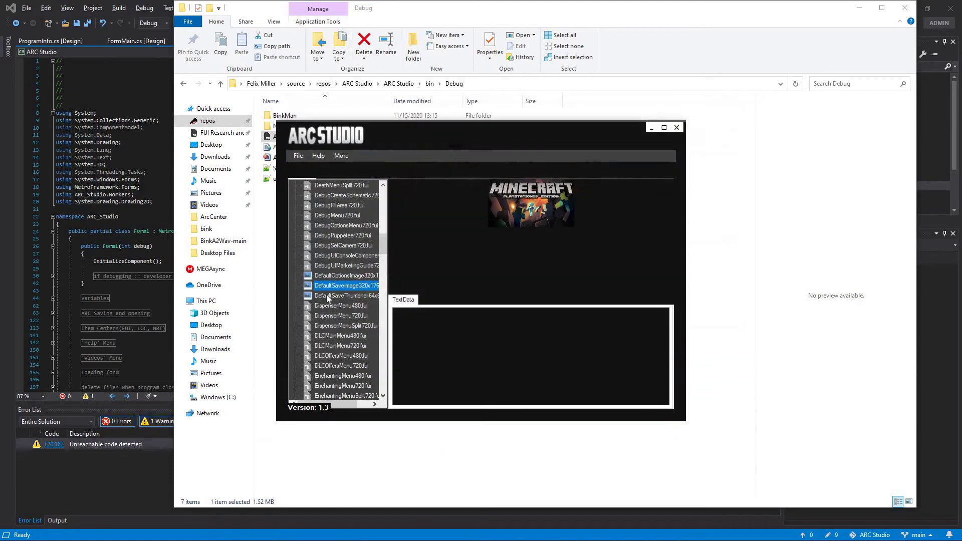
pyautogui.click(332, 268)
pyautogui.click(332, 287)
# Save the edited archive and glance at the FUI, LOC and NBT Centers list
pyautogui.rightClick(302, 175)
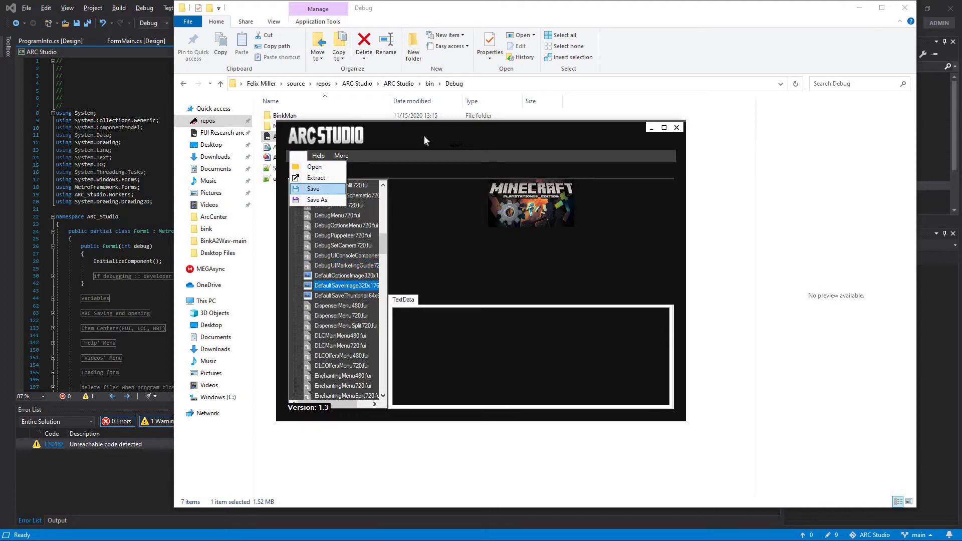
pyautogui.click(315, 189)
pyautogui.moveTo(384, 242); pyautogui.dragTo(382, 377)
pyautogui.click(381, 377)
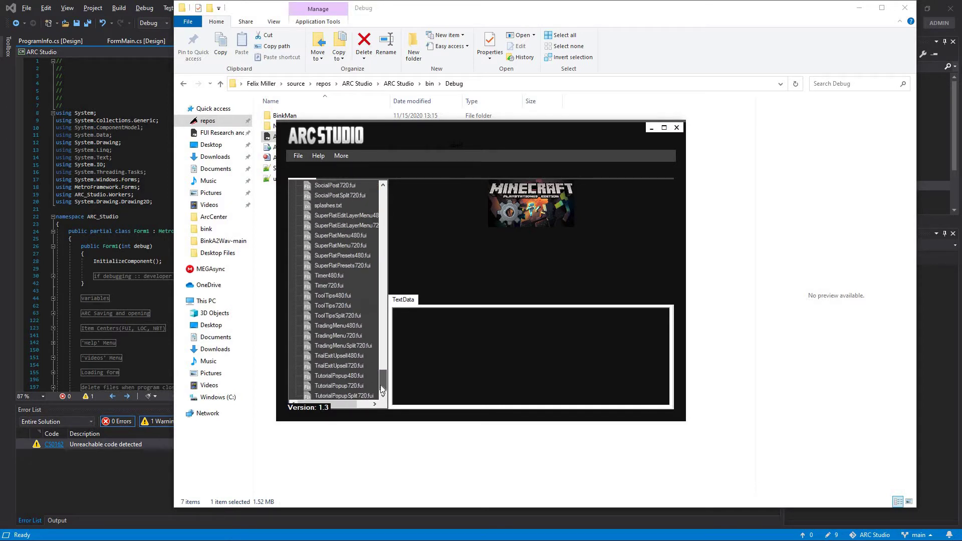
pyautogui.scroll(3, 338, 276)
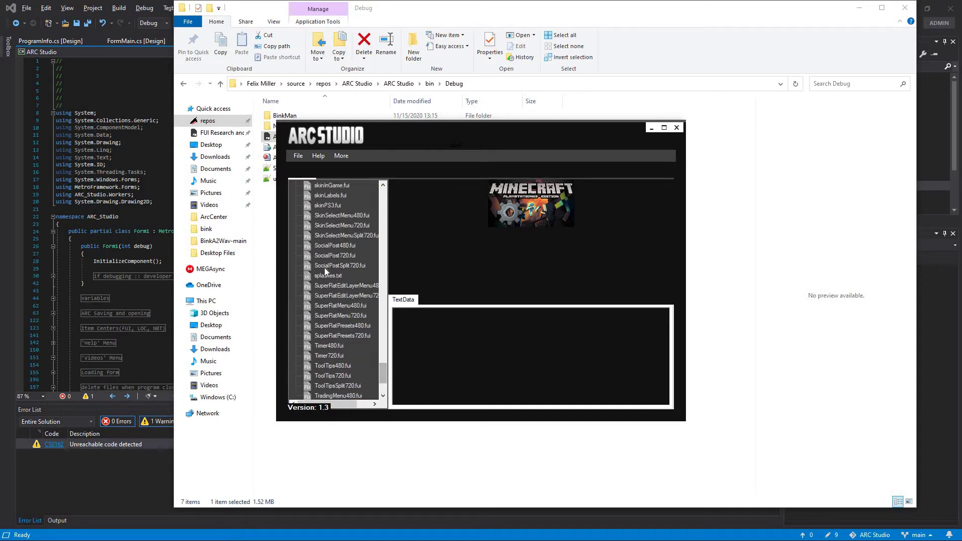
pyautogui.click(342, 155)
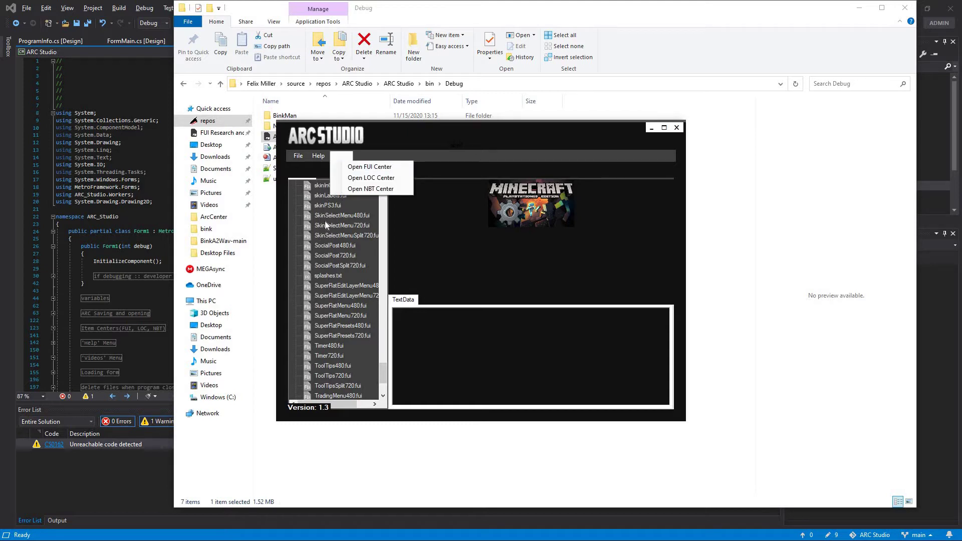
pyautogui.click(327, 225)
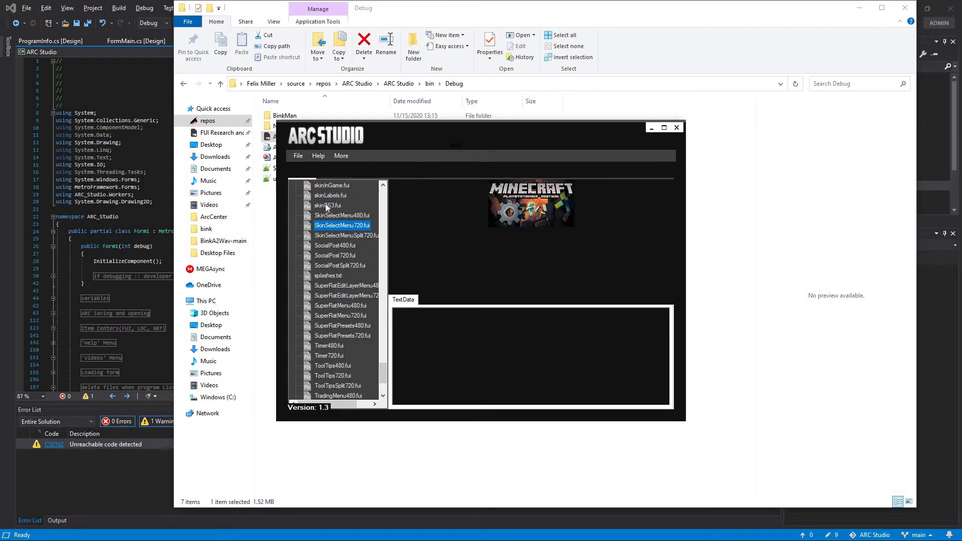
# In splashes.txt, delete the splash lines from Cześć Polska! through Do it all, everything!
pyautogui.click(327, 276)
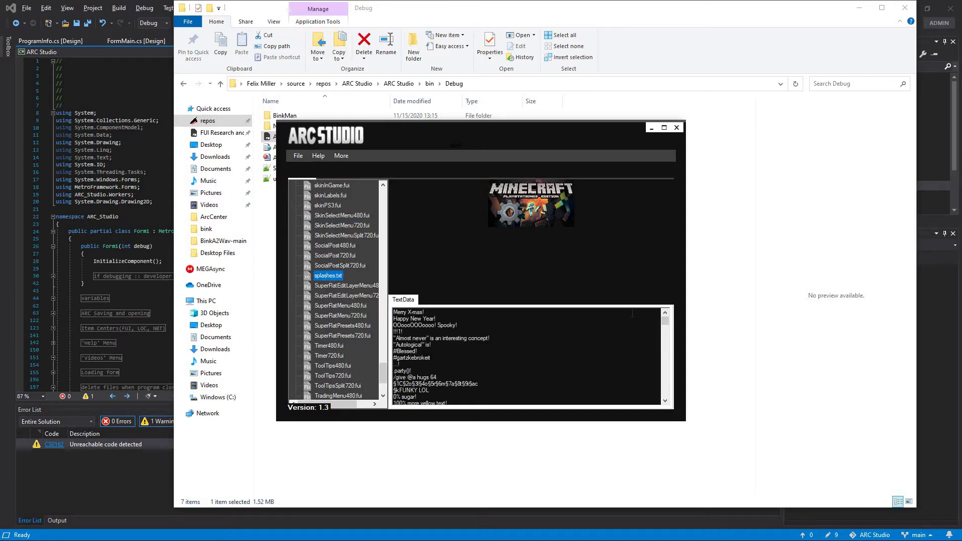
pyautogui.scroll(-10, 453, 351)
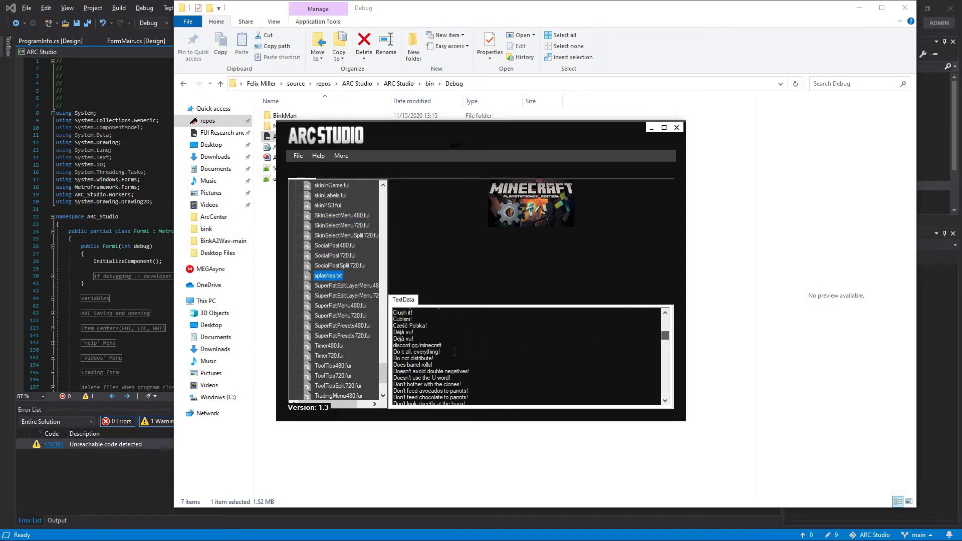
pyautogui.moveTo(446, 352); pyautogui.dragTo(456, 325)
pyautogui.press('BackSpace')
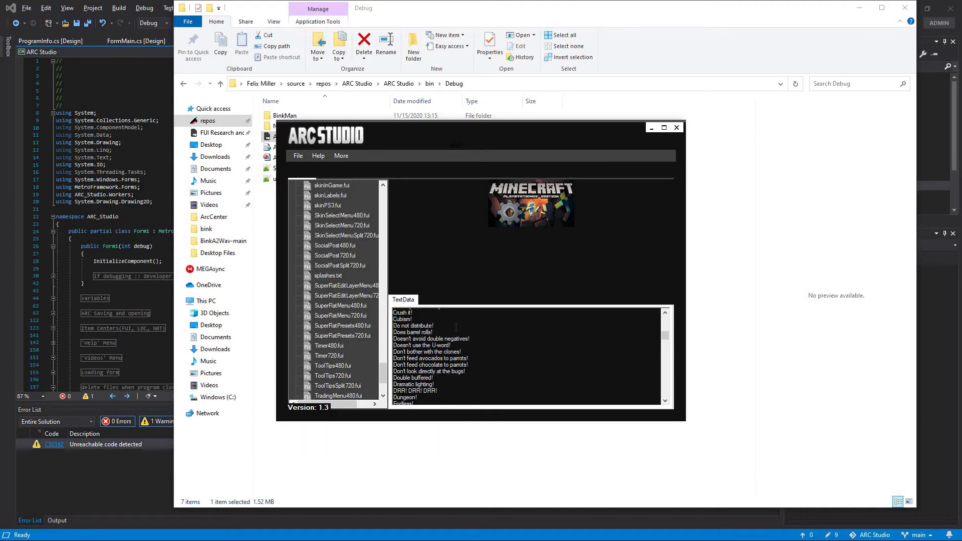
# Select SuperFlatMenu720.fui among the SuperFlat menu files
pyautogui.click(350, 295)
pyautogui.click(341, 314)
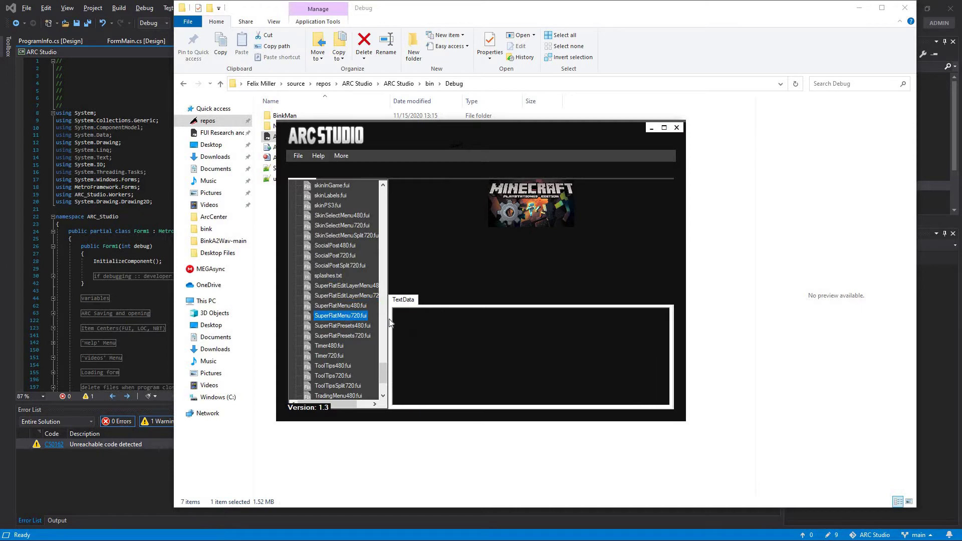
pyautogui.moveTo(382, 372); pyautogui.dragTo(376, 302)
# Open languages.loc and browse the fr-FR message entries 422 to 427
pyautogui.click(333, 275)
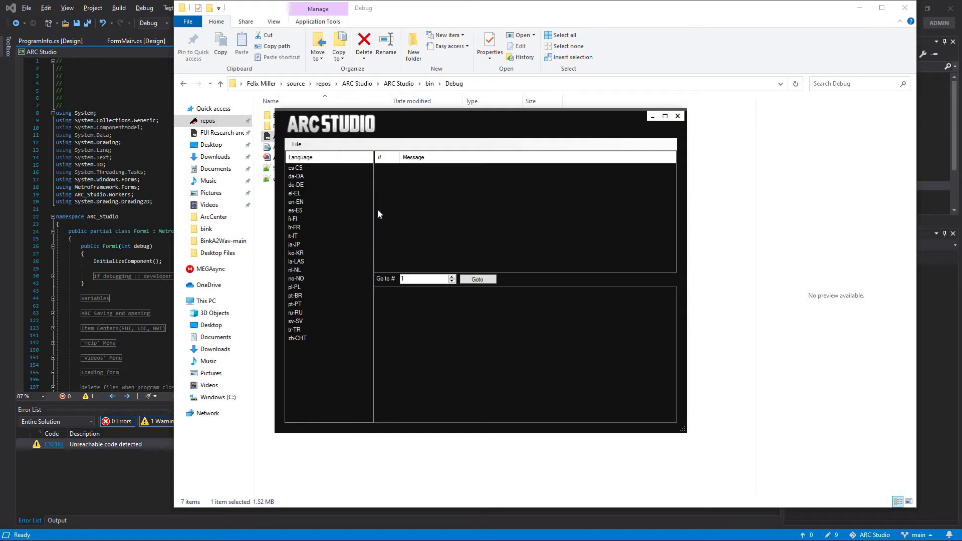
pyautogui.click(401, 279)
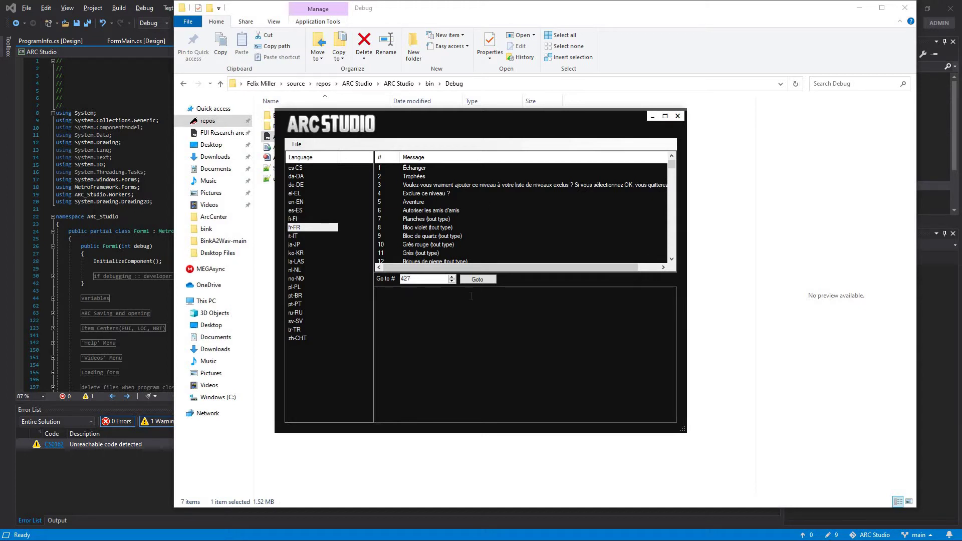
pyautogui.click(479, 278)
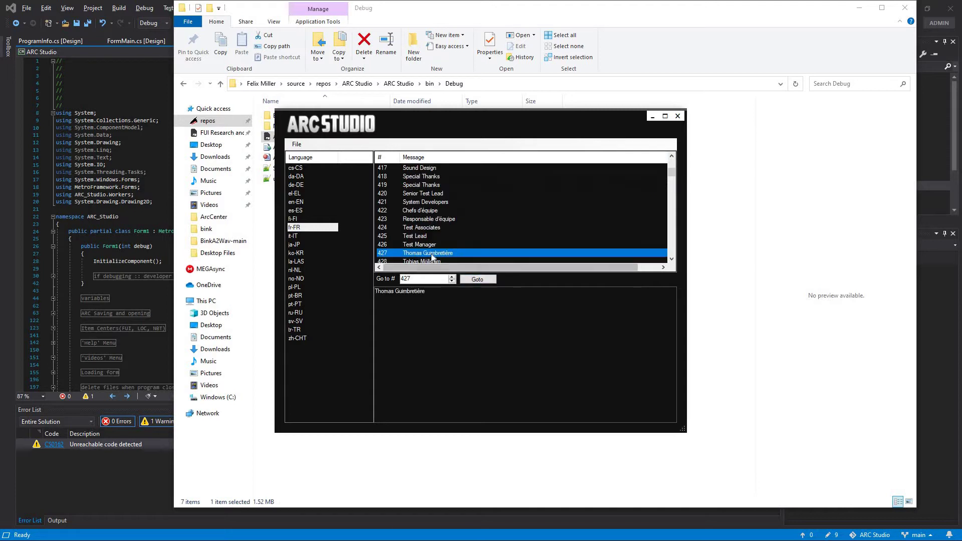
pyautogui.click(412, 293)
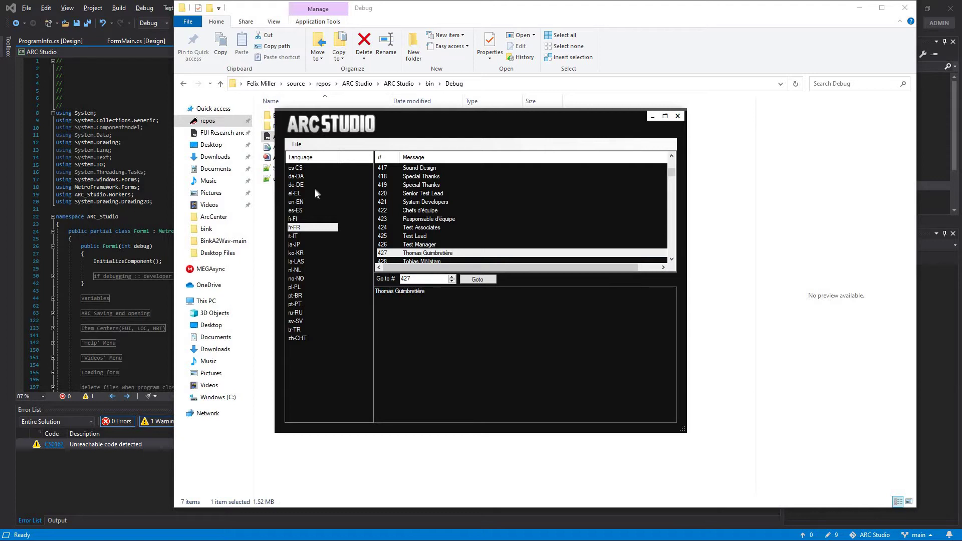
pyautogui.click(429, 212)
pyautogui.scroll(12, 420, 202)
pyautogui.scroll(-20, 387, 185)
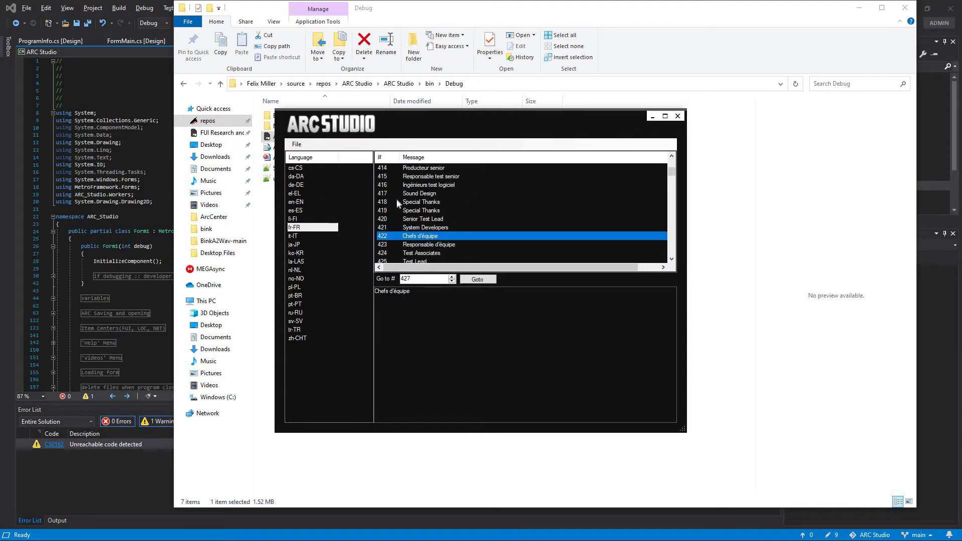
pyautogui.scroll(-12, 396, 199)
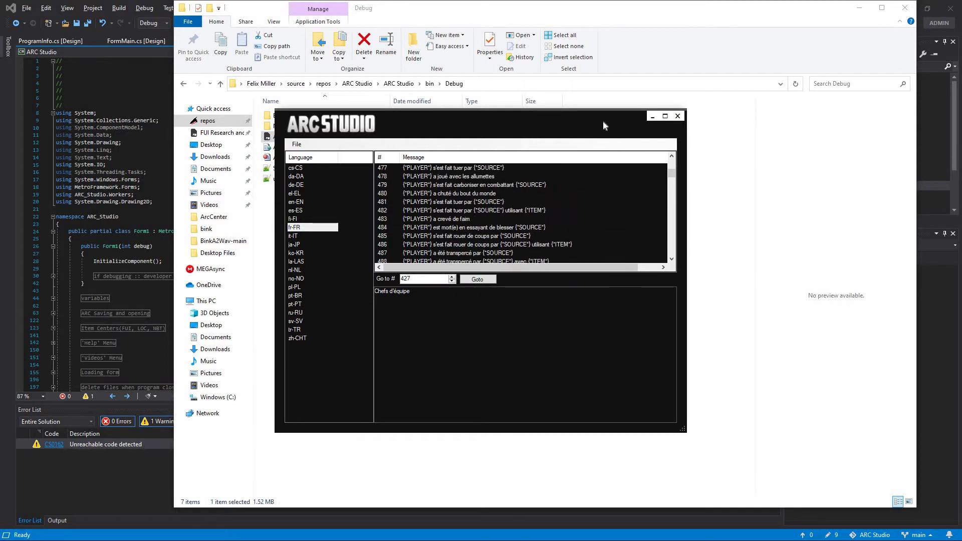
# Reopen languages.loc, view the es-ES strings, then close the language editor
pyautogui.click(677, 116)
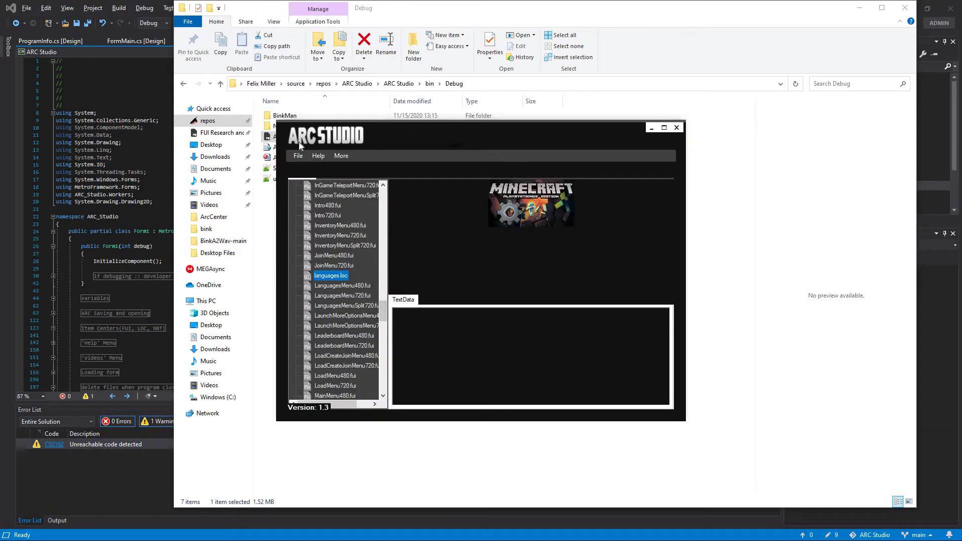
pyautogui.doubleClick(339, 275)
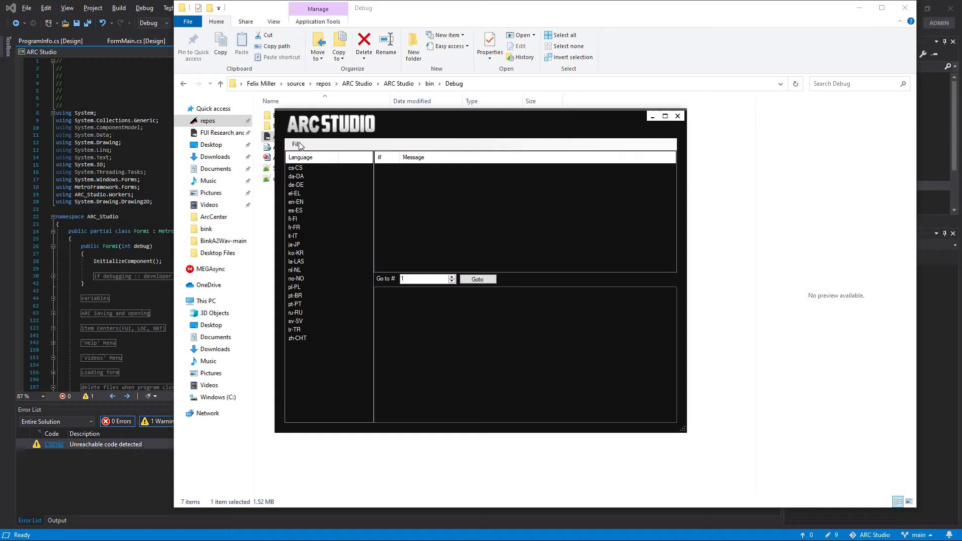
pyautogui.click(294, 210)
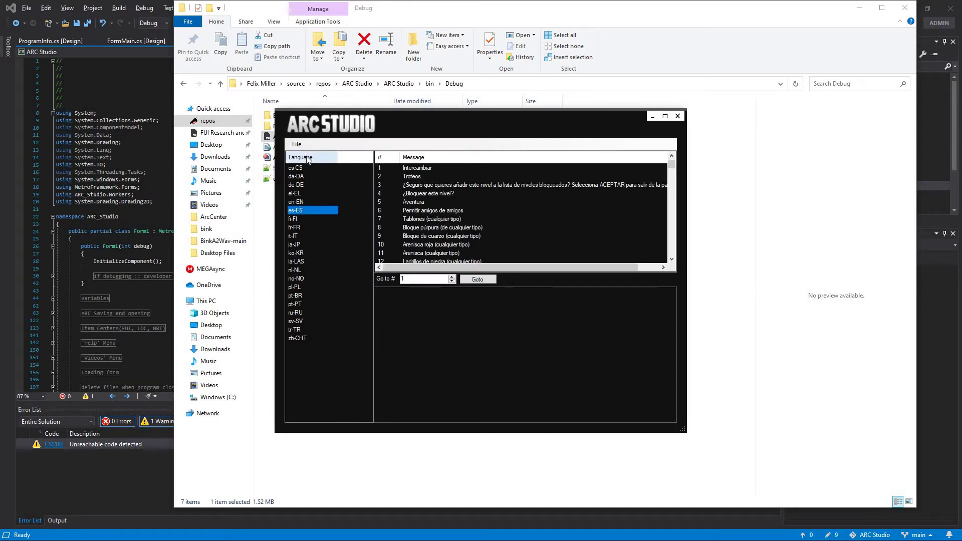
pyautogui.click(296, 144)
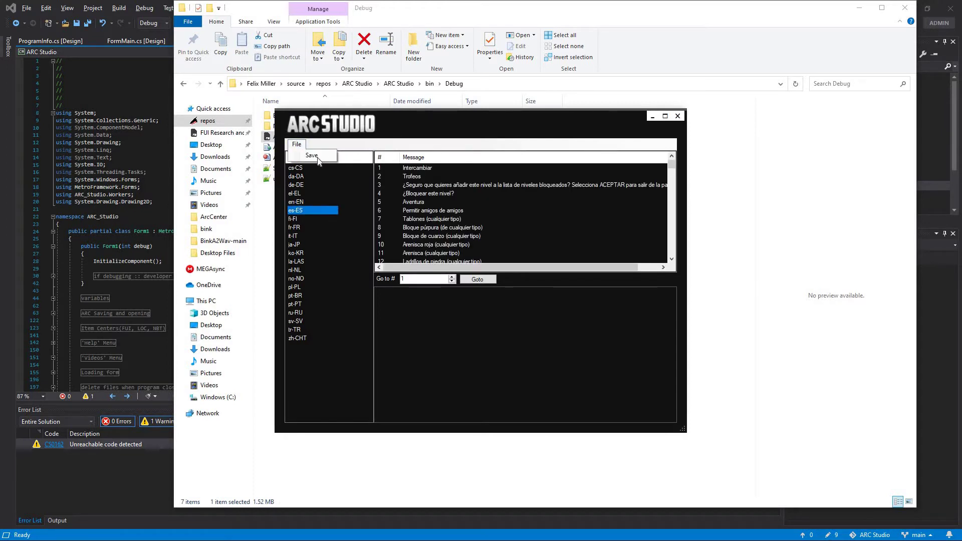
pyautogui.click(680, 117)
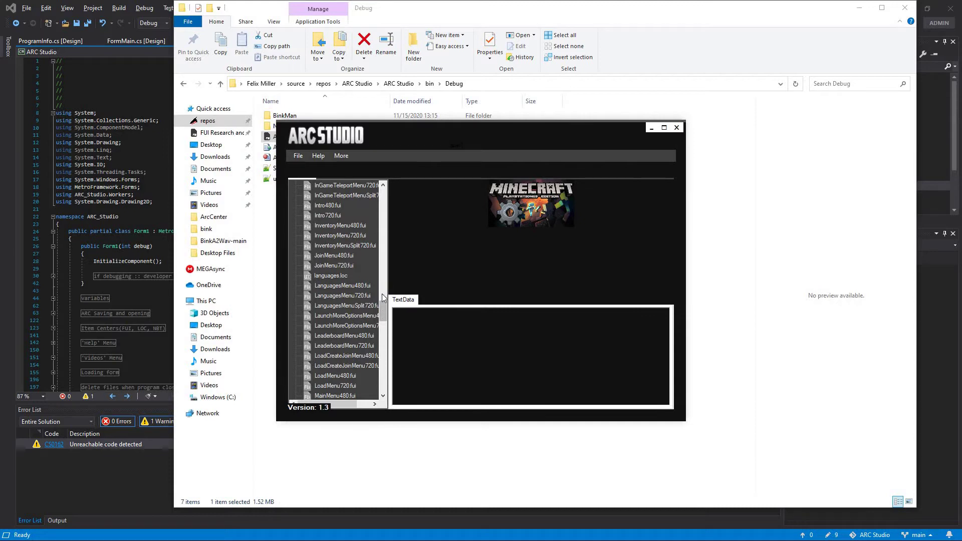
# Open Structures > igloo > igloo_top in NBTExplorer
pyautogui.scroll(20, 384, 217)
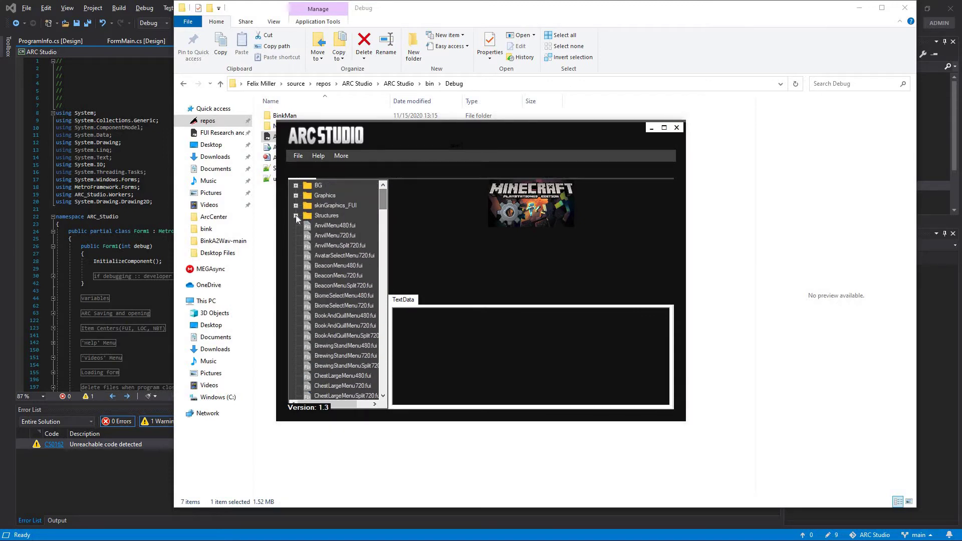
pyautogui.click(295, 215)
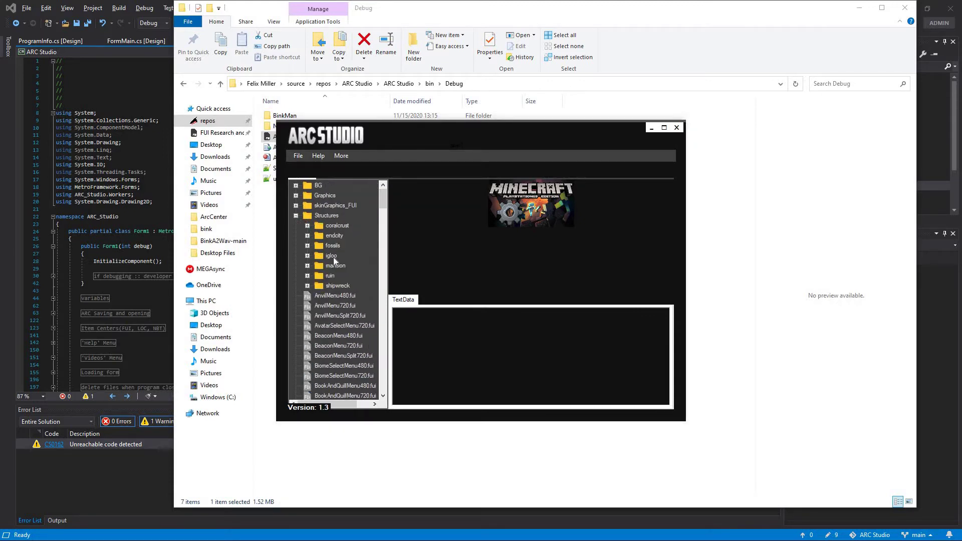
pyautogui.doubleClick(349, 258)
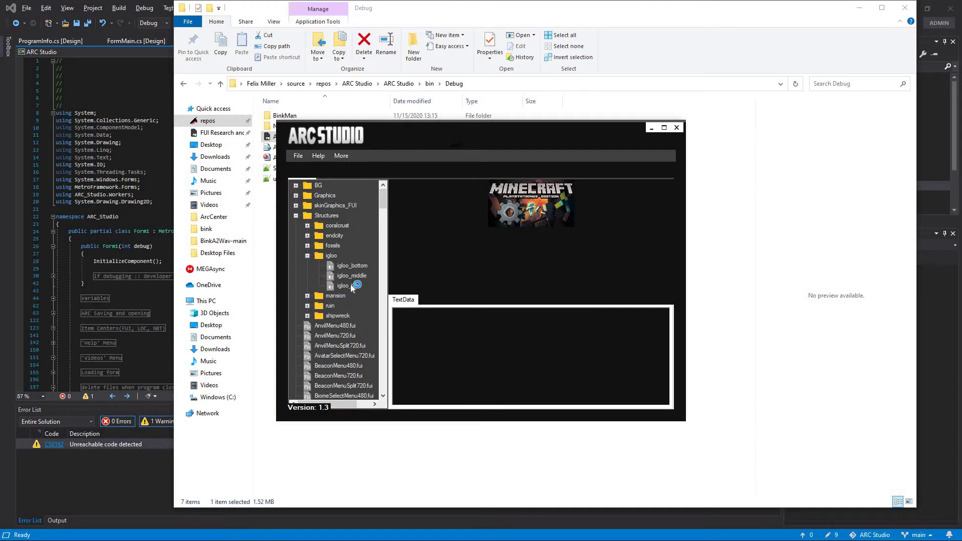
pyautogui.click(350, 284)
pyautogui.doubleClick(351, 282)
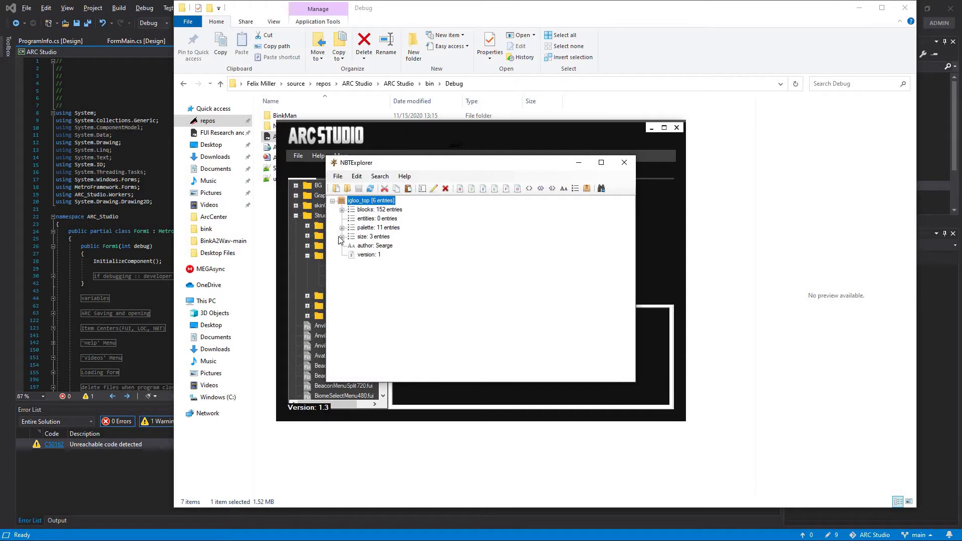
# Change the first palette block from minecraft:snow to minecraft:diamond_block, save, and close NBTExplorer
pyautogui.click(342, 227)
pyautogui.click(351, 236)
pyautogui.click(422, 247)
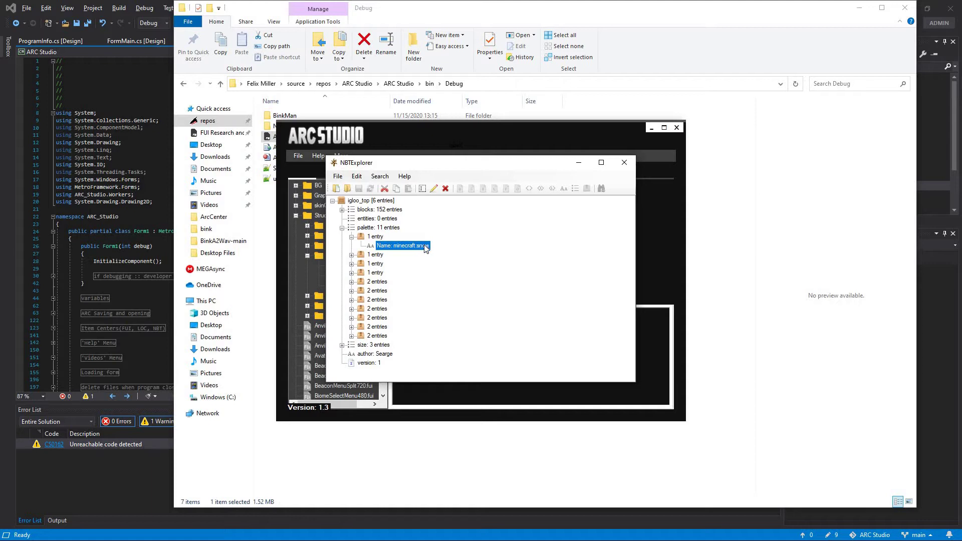
pyautogui.doubleClick(426, 249)
pyautogui.click(137, 125)
pyautogui.doubleClick(139, 128)
pyautogui.write('diamond_block')
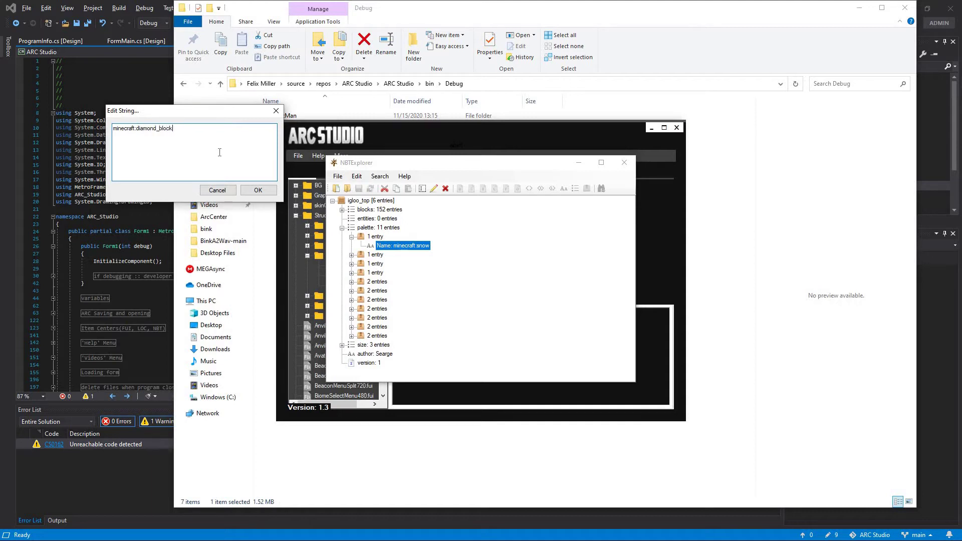
pyautogui.click(258, 190)
pyautogui.click(359, 189)
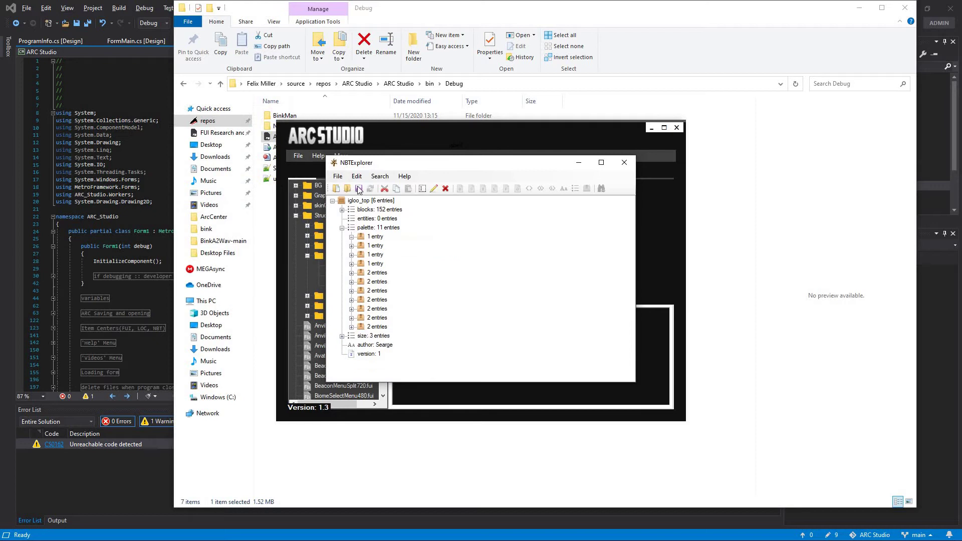
pyautogui.click(623, 163)
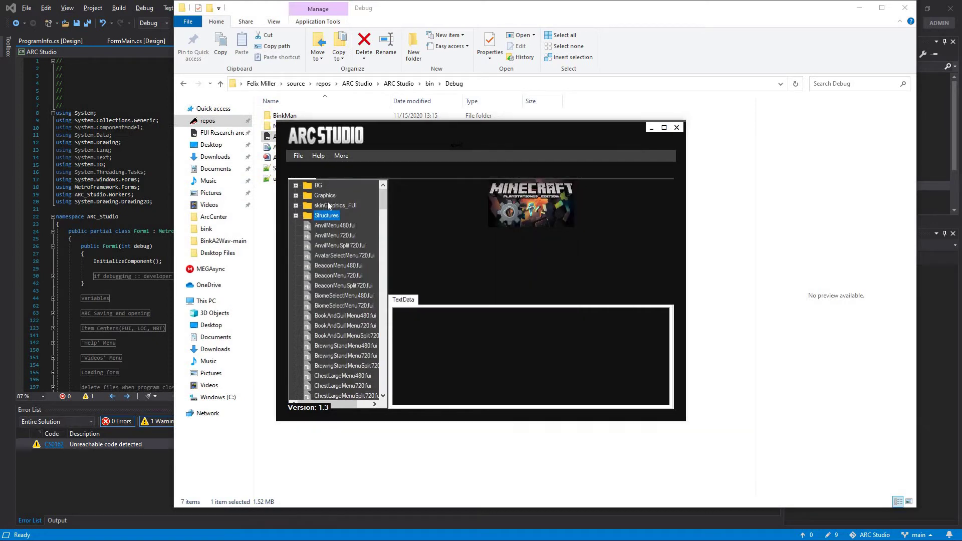
# Scroll to the Debug entries and select DebugUIConsoleComponent720.fui for viewing
pyautogui.scroll(-10, 329, 254)
pyautogui.scroll(-12, 319, 266)
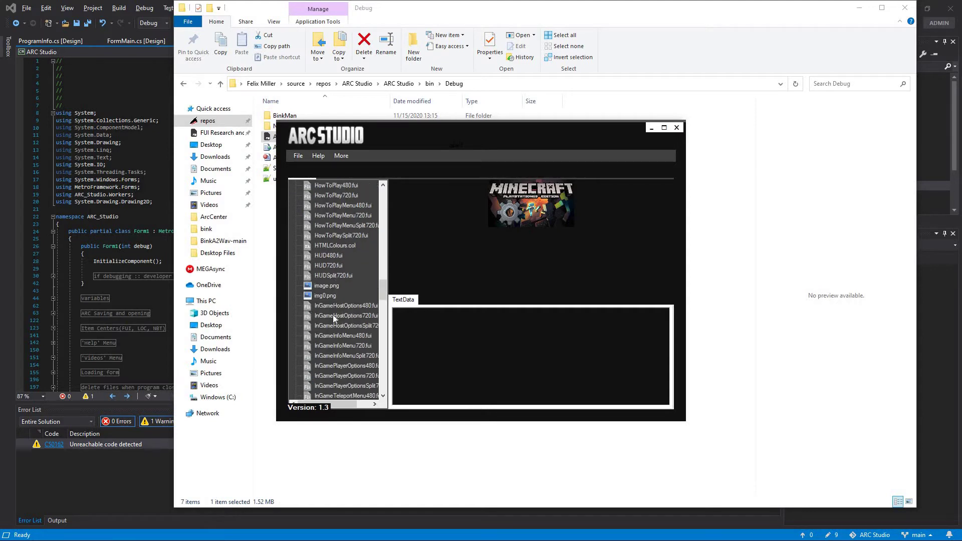
pyautogui.scroll(-3, 338, 310)
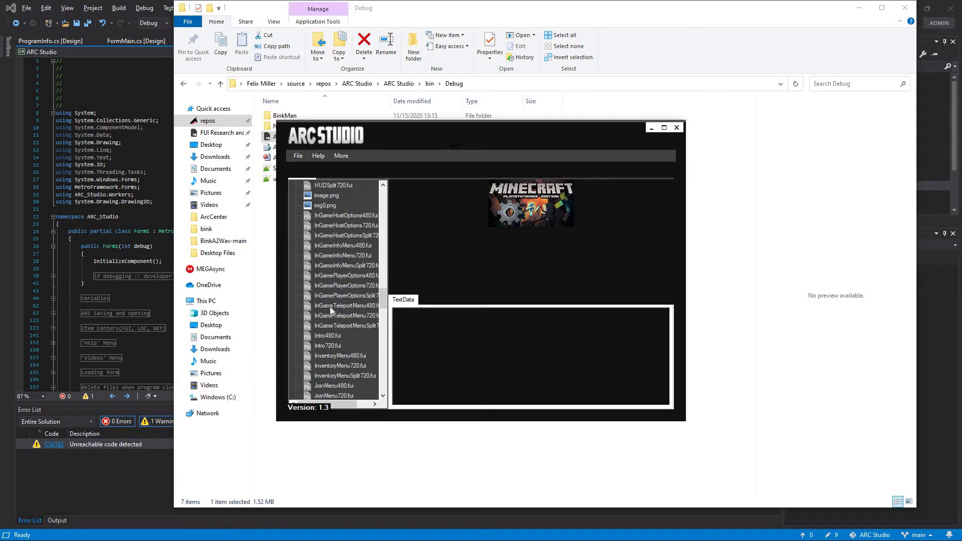
pyautogui.scroll(10, 331, 310)
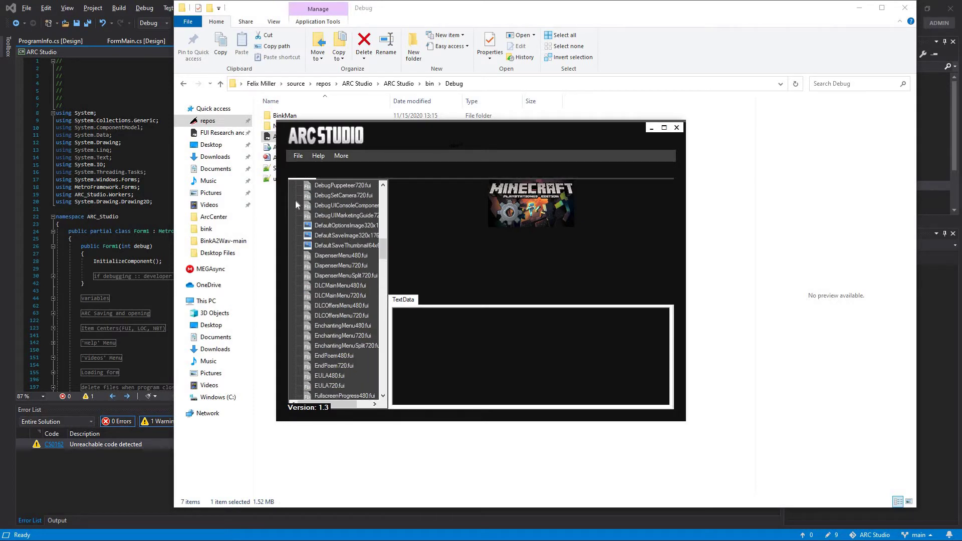
pyautogui.click(329, 216)
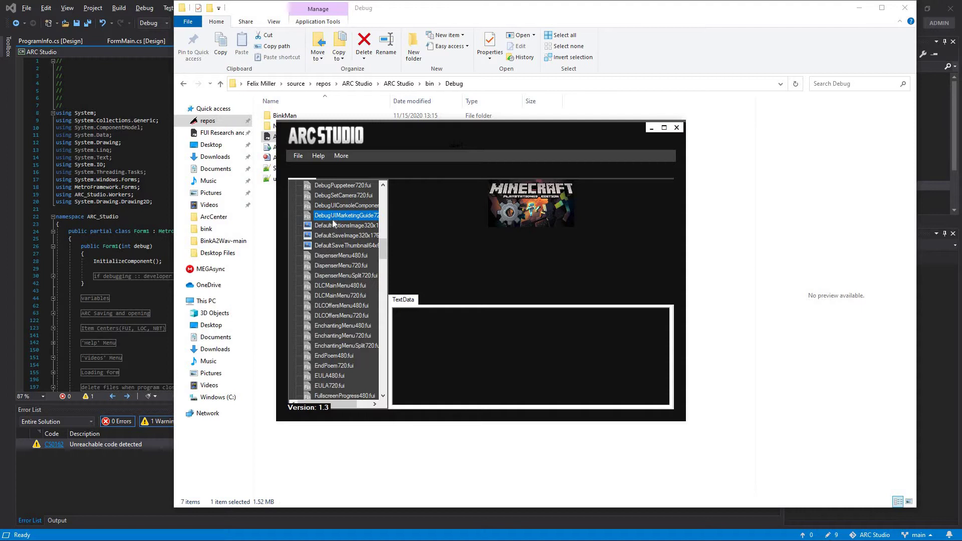
pyautogui.scroll(3, 339, 303)
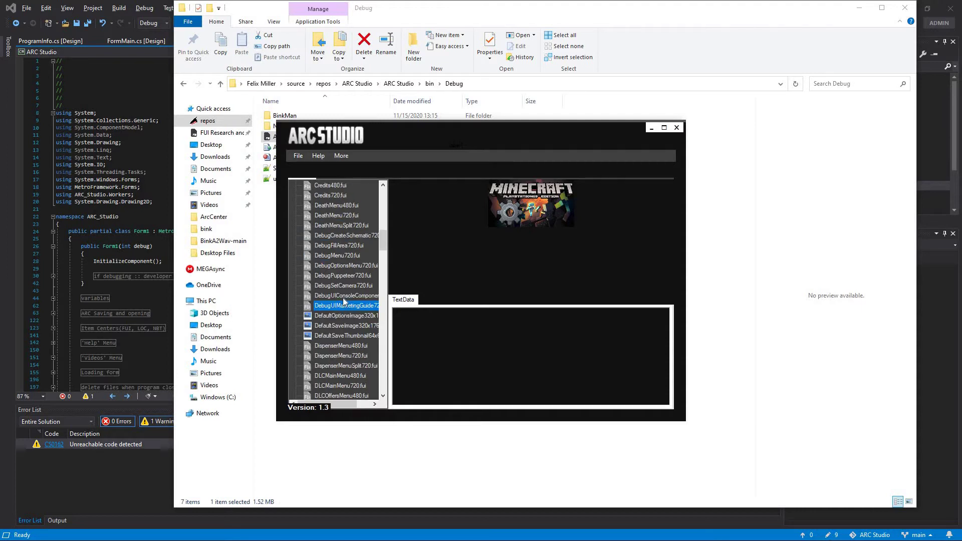
pyautogui.click(343, 296)
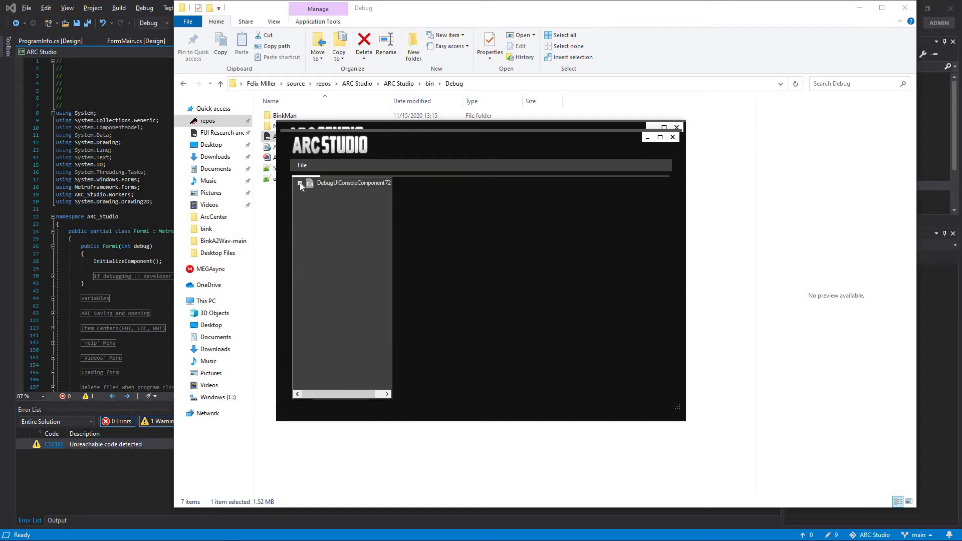
# Expand DebugUIConsoleComponent720 and step through its embedded images starting at image0.png
pyautogui.click(300, 183)
pyautogui.click(348, 196)
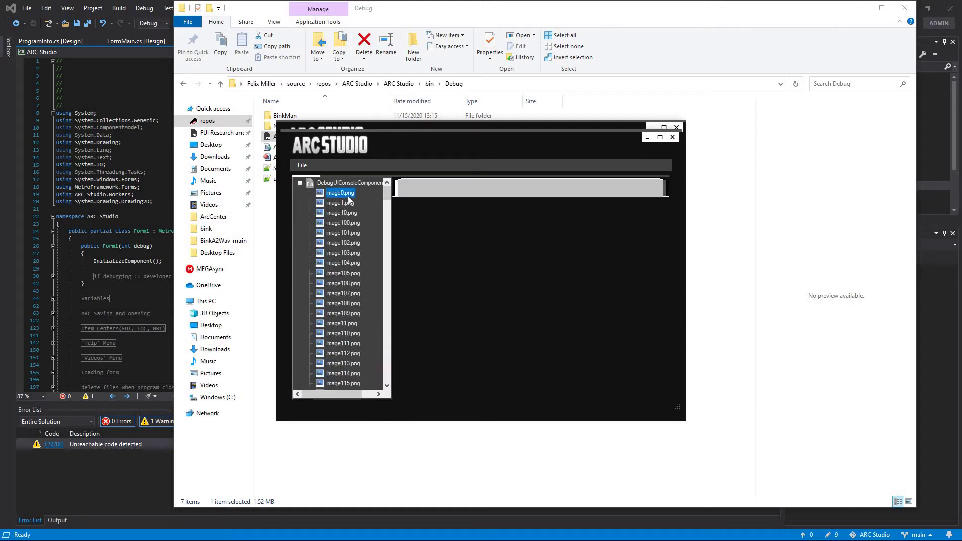
pyautogui.press('Down')
pyautogui.press('Down')
pyautogui.press('Down')
pyautogui.press('Down')
pyautogui.press('Down')
pyautogui.press('Down')
pyautogui.press('Down')
pyautogui.press('Down')
pyautogui.press('Down')
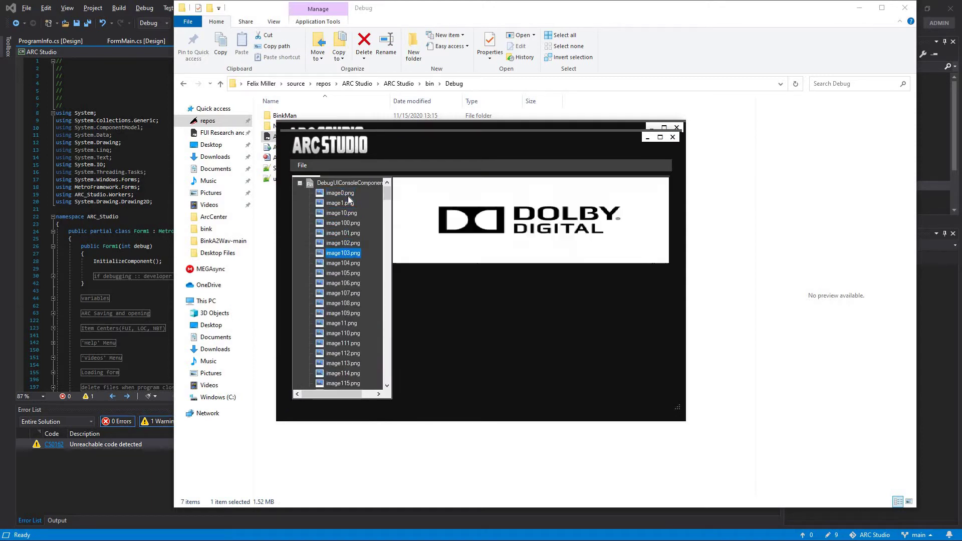
pyautogui.press('Down')
pyautogui.press('Down')
pyautogui.press('Down')
pyautogui.press('Down')
pyautogui.press('Down')
pyautogui.press('Down')
pyautogui.press('Down')
pyautogui.press('Down')
pyautogui.press('Down')
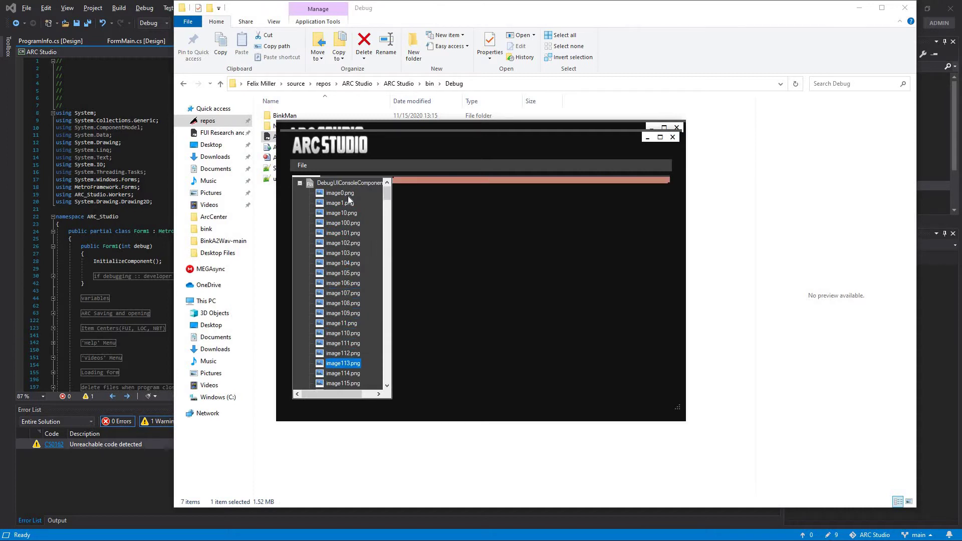
pyautogui.press('Down')
pyautogui.press('Down')
pyautogui.press('Down')
pyautogui.press('Down')
pyautogui.press('Down')
pyautogui.press('Down')
pyautogui.press('Down')
pyautogui.press('Down')
pyautogui.press('Down')
pyautogui.press('Down')
pyautogui.press('Down')
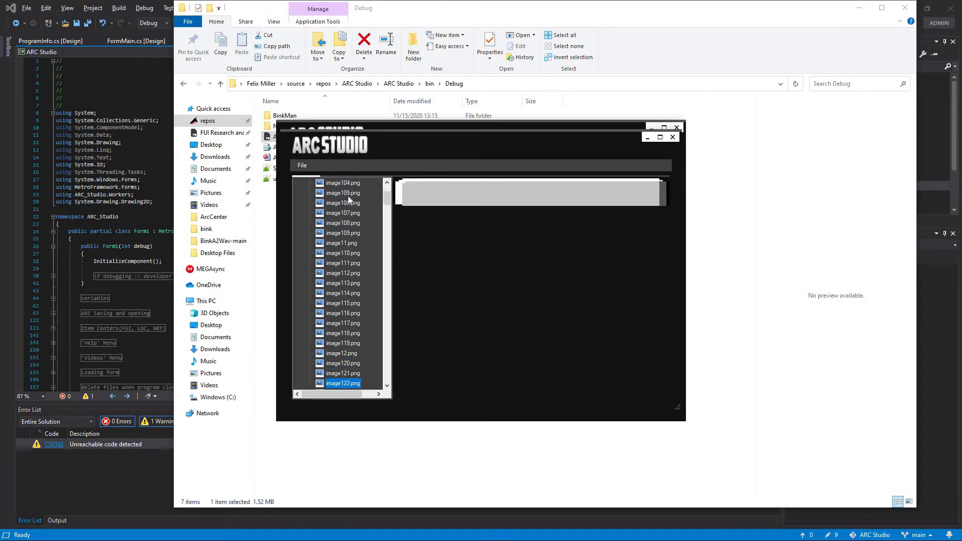
pyautogui.press('Down')
pyautogui.press('Down')
pyautogui.press('Down')
pyautogui.press('Down')
pyautogui.press('Down')
pyautogui.press('Down')
pyautogui.press('Down')
pyautogui.press('Down')
pyautogui.press('Down')
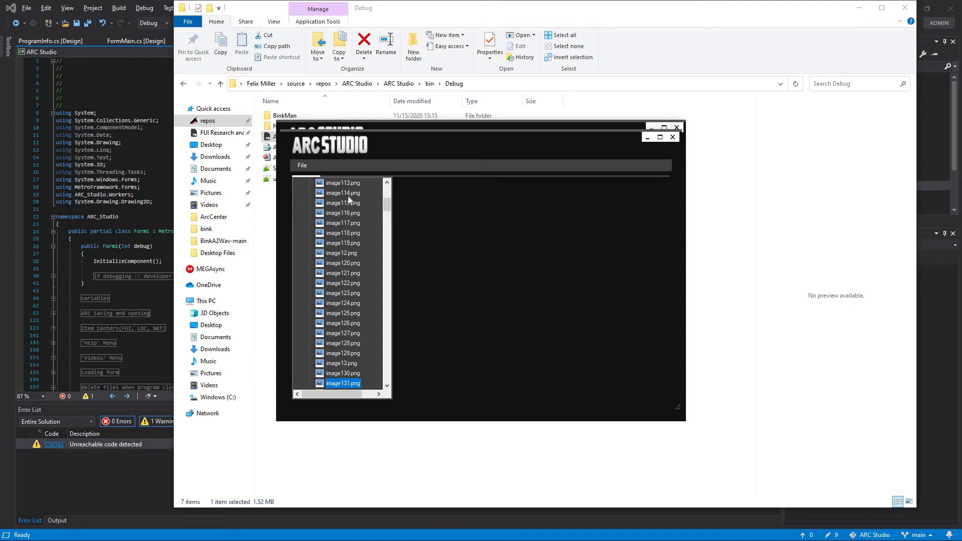
pyautogui.press('Down')
pyautogui.press('Down')
pyautogui.press('Down')
pyautogui.press('Down')
pyautogui.press('Down')
pyautogui.press('Down')
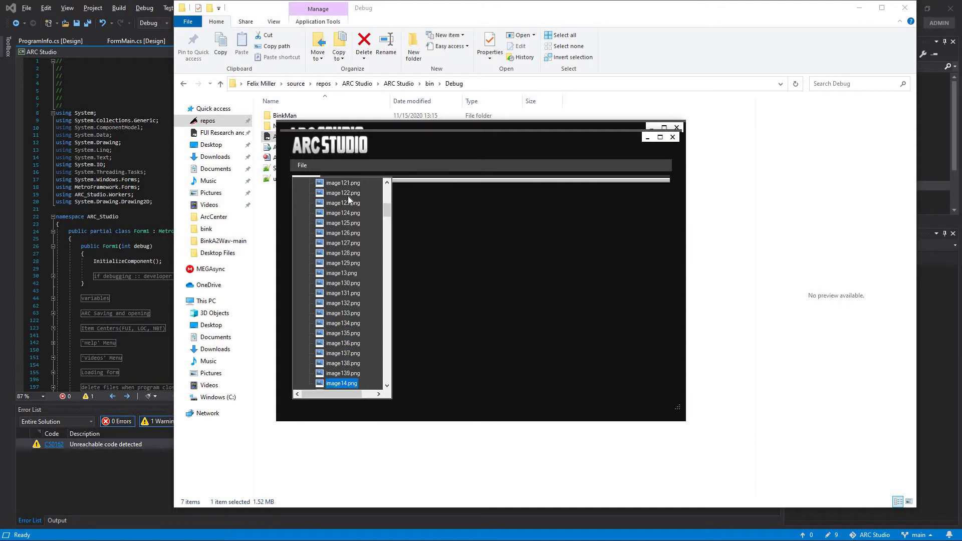
# Return to the root entry, preview image1.png, and close the FUI viewer
pyautogui.scroll(-20, 391, 236)
pyautogui.scroll(-15, 377, 376)
pyautogui.scroll(20, 393, 240)
pyautogui.scroll(5, 362, 181)
pyautogui.click(353, 179)
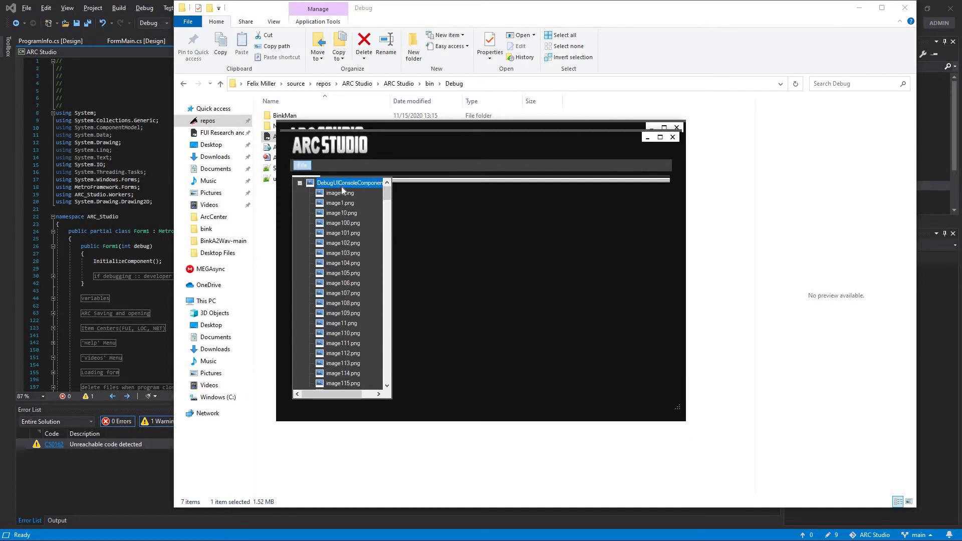
pyautogui.click(344, 203)
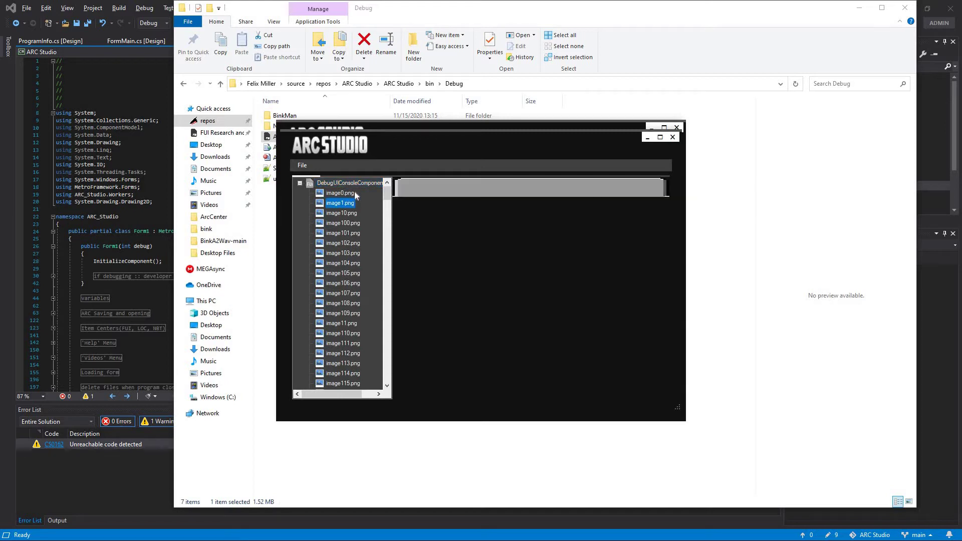
pyautogui.click(673, 140)
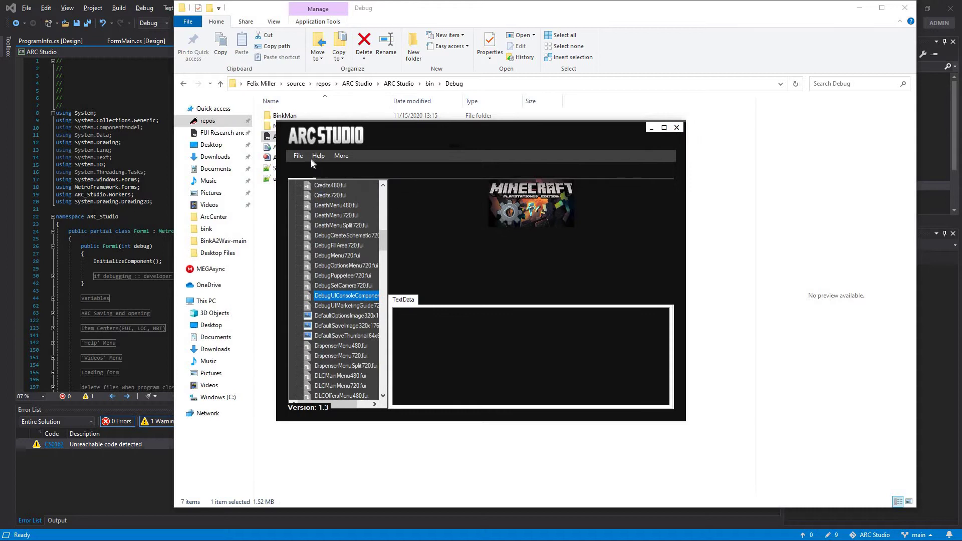
# Open DebugUIConsoleComponent720 and DebugUIMarketingGuide720.fui in viewers, previewing image0.png
pyautogui.click(301, 156)
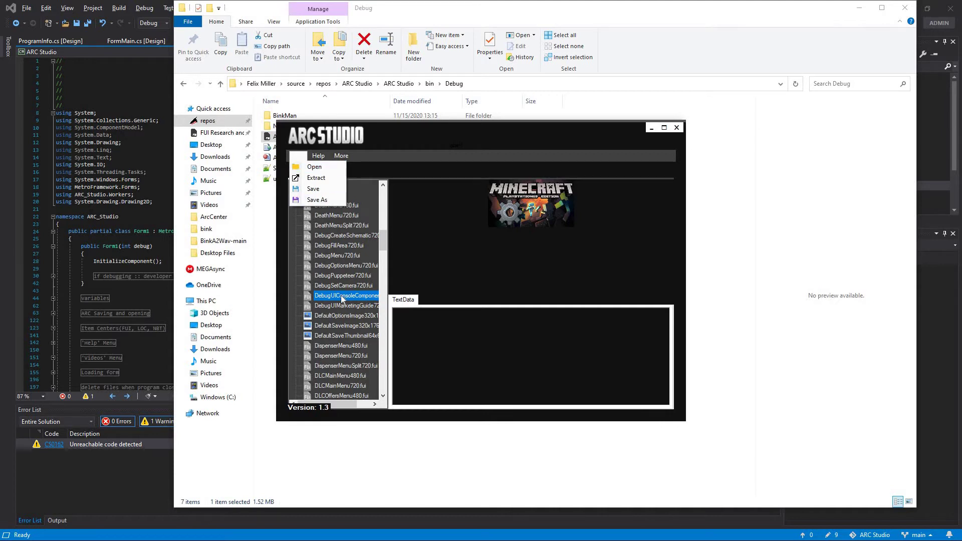
pyautogui.click(316, 179)
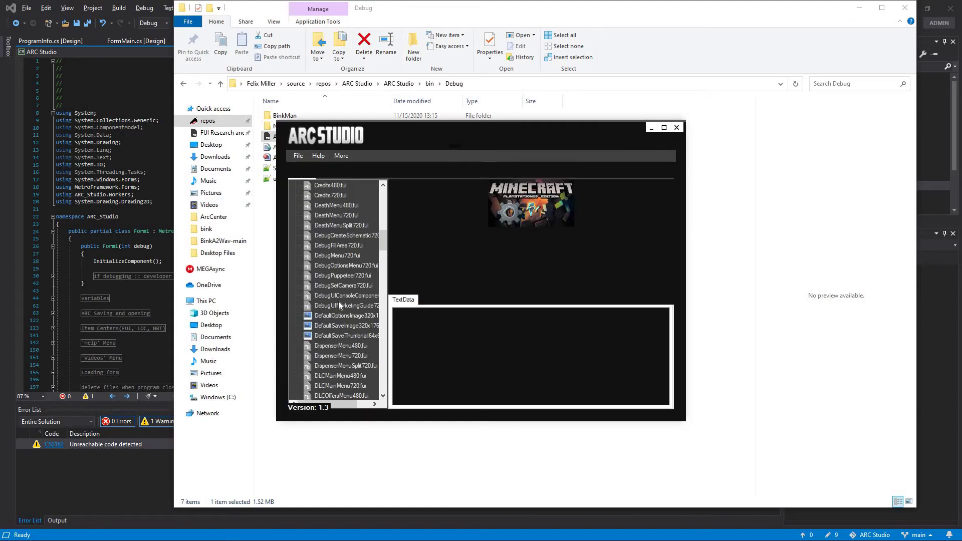
pyautogui.doubleClick(341, 306)
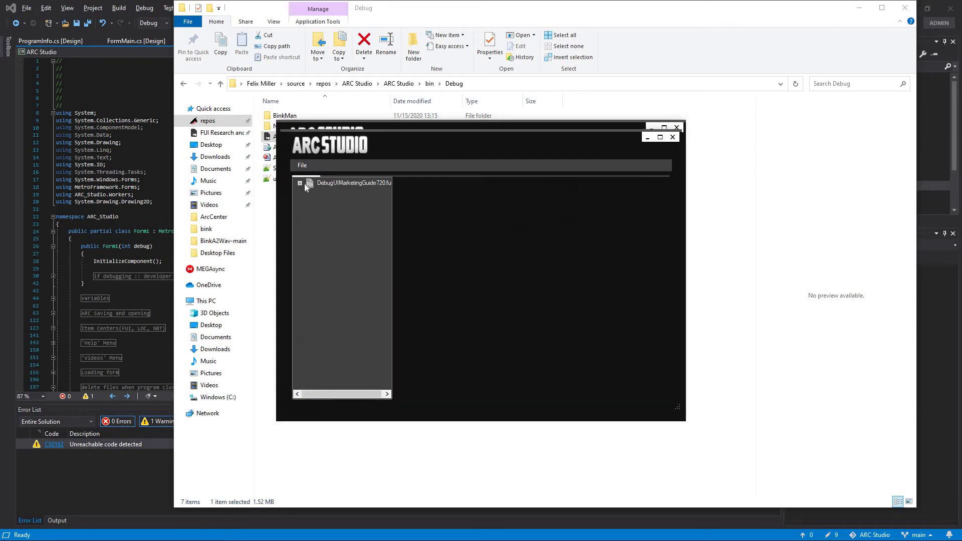
pyautogui.click(329, 193)
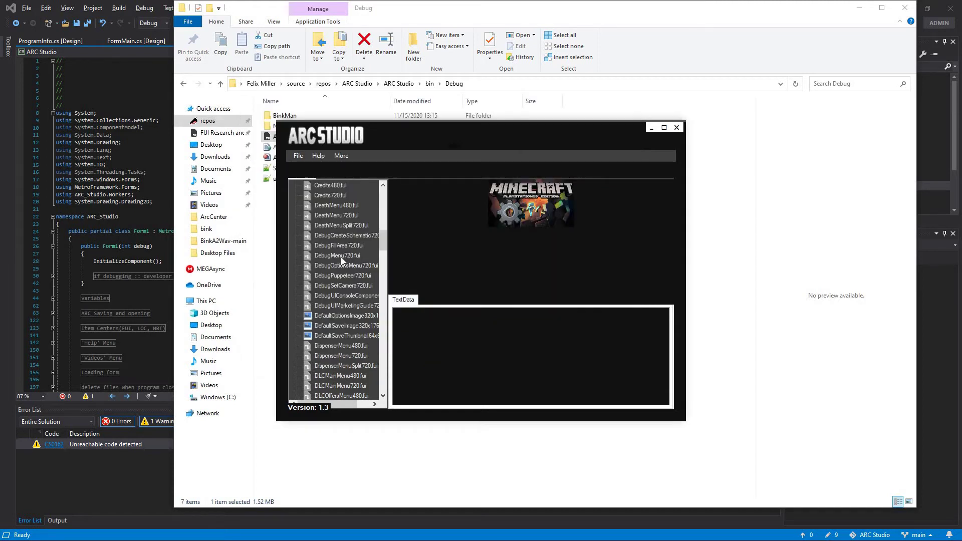
# Preview the image in DebugMenu720.fui, then scroll the tree down to skinPS3.fui
pyautogui.doubleClick(341, 257)
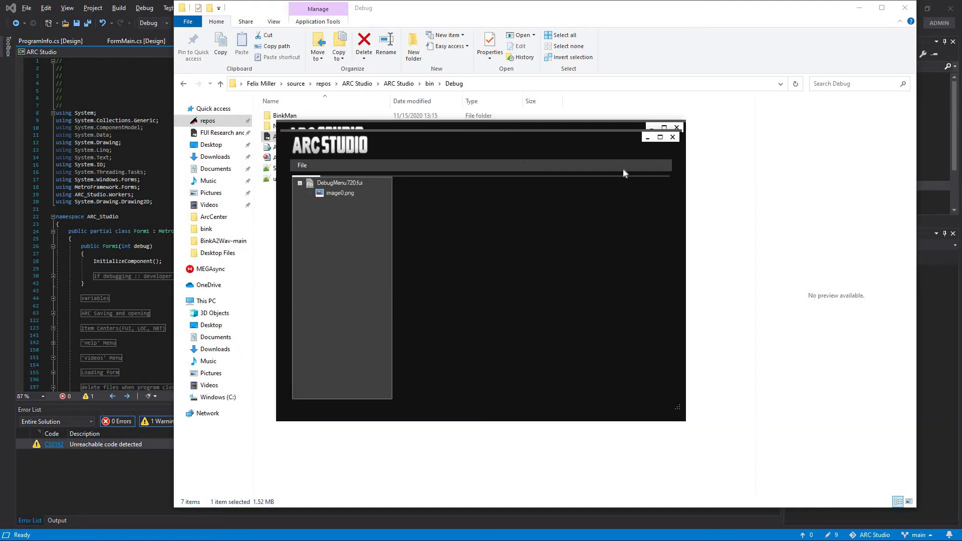
pyautogui.click(328, 194)
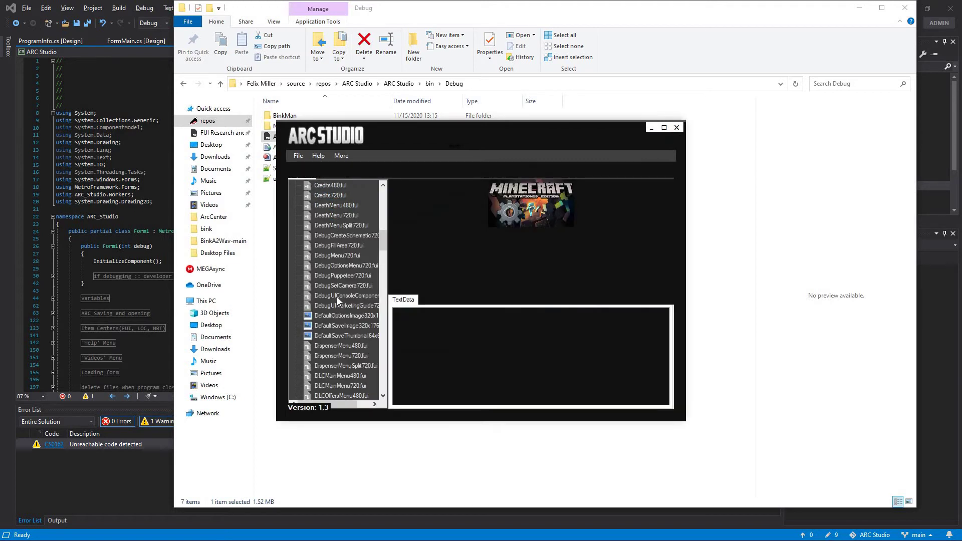
pyautogui.scroll(-20, 341, 293)
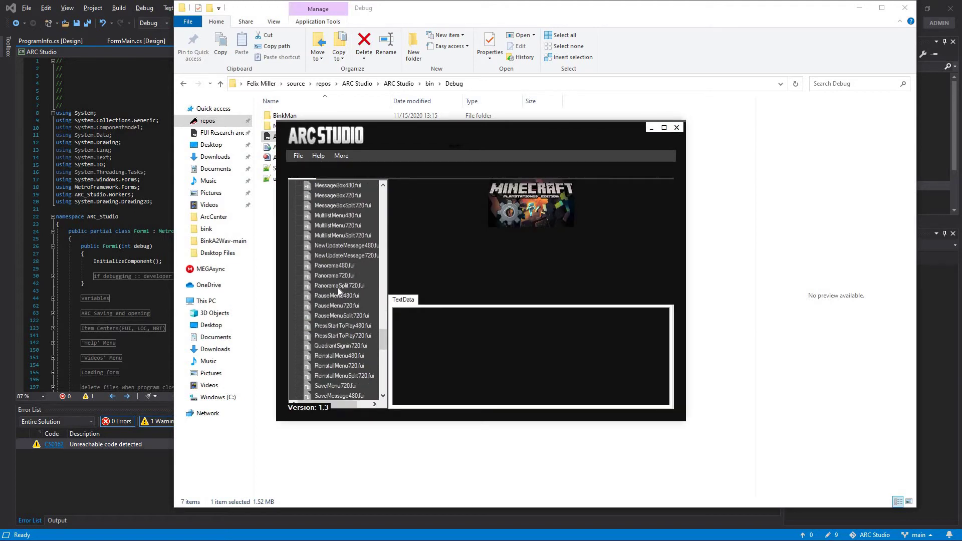
pyautogui.scroll(-8, 335, 315)
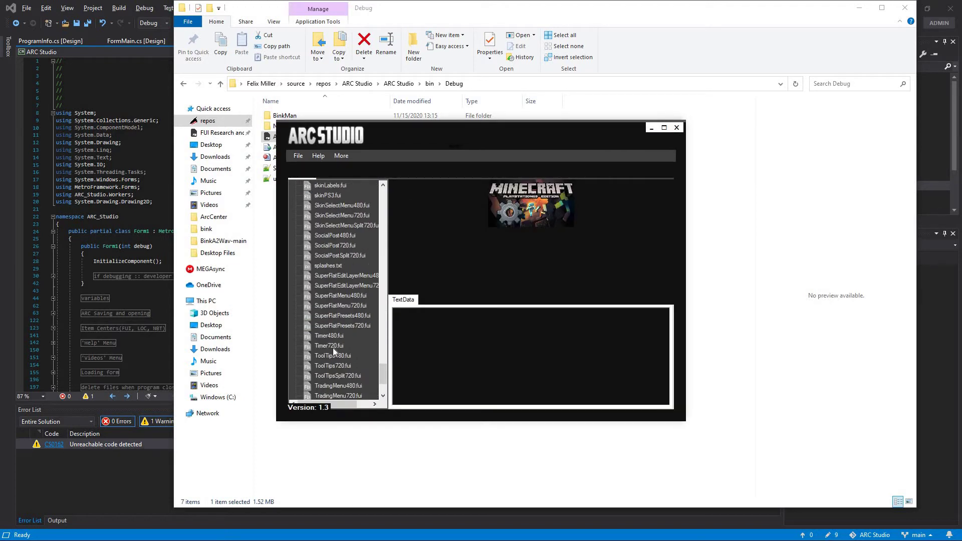
# Open skinPS3.fui and preview its images, including image91.png and the image98.png Minecraft logo
pyautogui.doubleClick(328, 195)
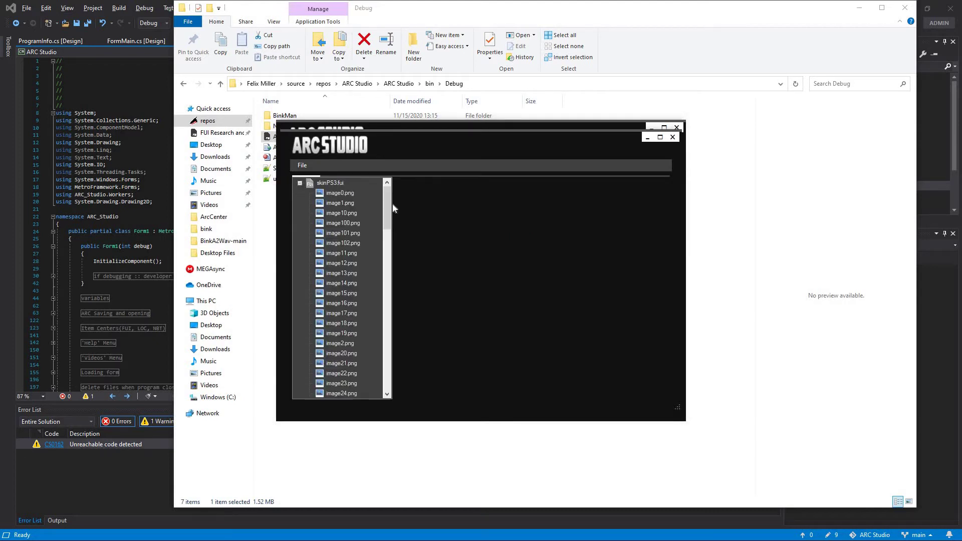
pyautogui.press('Down')
pyautogui.press('Down')
pyautogui.press('Down')
pyautogui.press('Down')
pyautogui.press('Down')
pyautogui.press('Down')
pyautogui.press('Down')
pyautogui.press('Down')
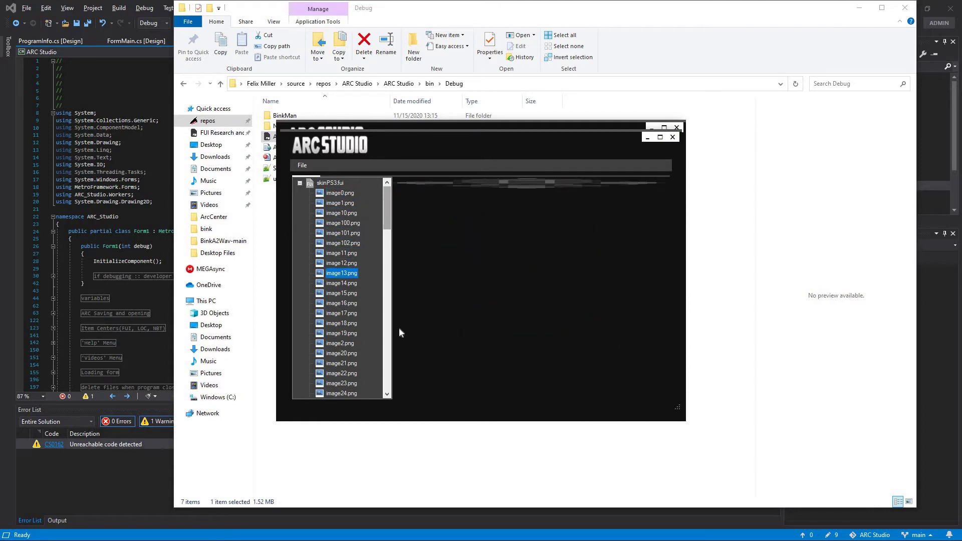
pyautogui.scroll(-20, 350, 346)
pyautogui.click(349, 324)
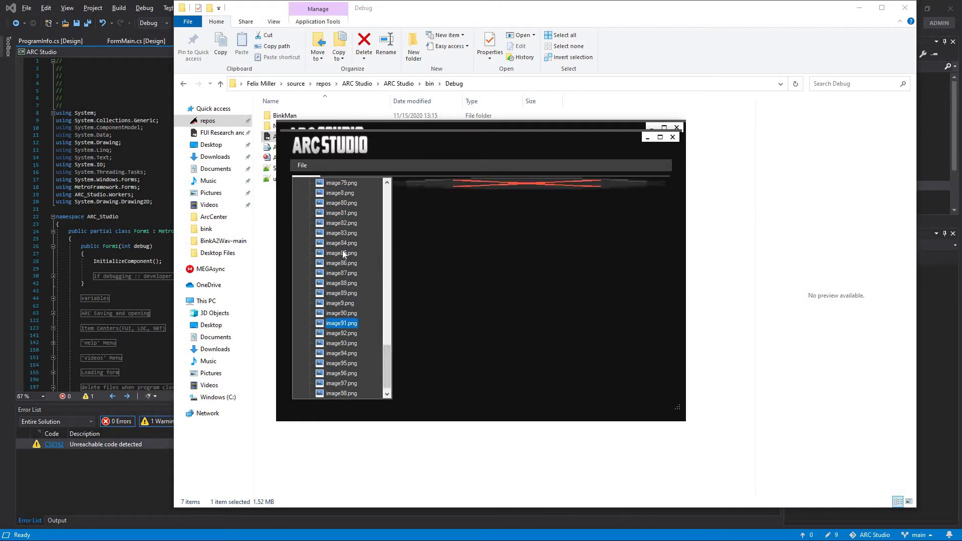
pyautogui.press('Up')
pyautogui.press('Up')
pyautogui.press('Up')
pyautogui.press('Up')
pyautogui.press('Up')
pyautogui.press('Up')
pyautogui.press('Up')
pyautogui.press('Up')
pyautogui.press('Up')
pyautogui.press('Up')
pyautogui.press('Up')
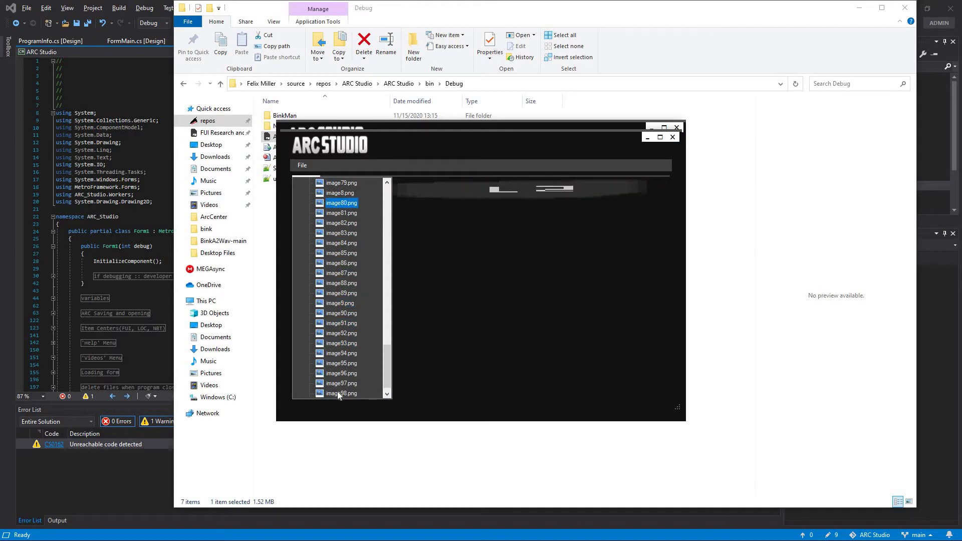
pyautogui.click(337, 393)
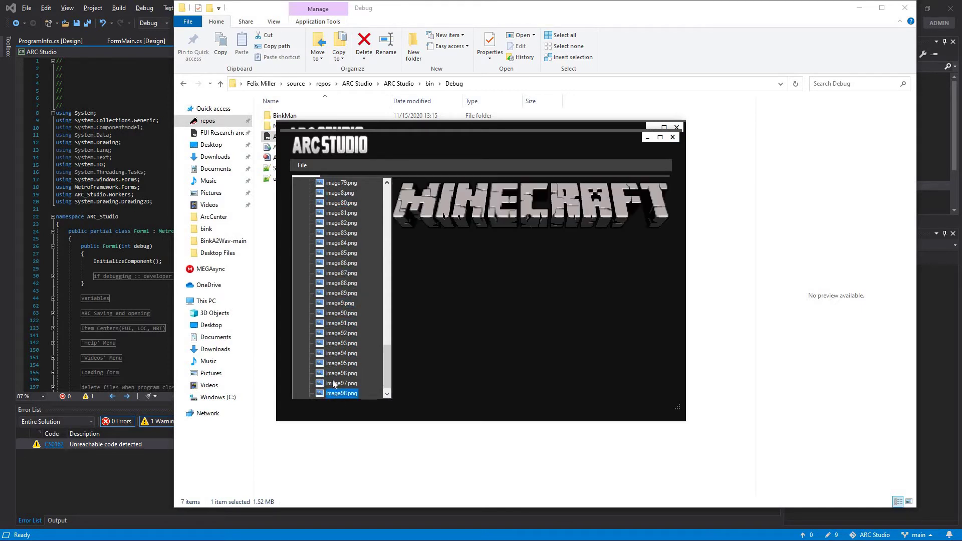
# Step back through the embedded images to image1.png
pyautogui.press('Down')
pyautogui.press('Up')
pyautogui.press('Up')
pyautogui.press('Up')
pyautogui.press('Up')
pyautogui.press('Up')
pyautogui.press('Up')
pyautogui.press('Up')
pyautogui.press('Up')
pyautogui.press('Up')
pyautogui.press('Up')
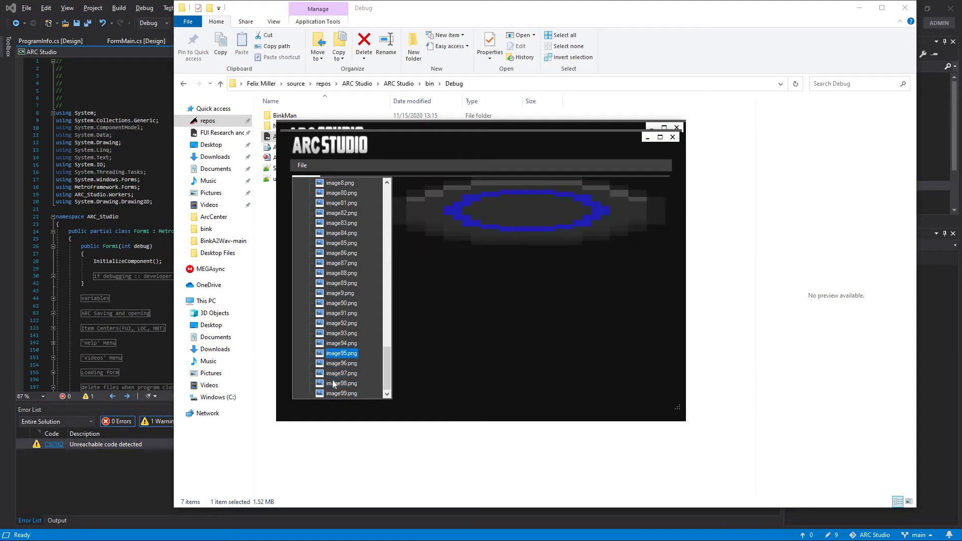
pyautogui.press('Up')
pyautogui.press('Up')
pyautogui.press('Up')
pyautogui.press('Up')
pyautogui.press('Up')
pyautogui.press('Up')
pyautogui.press('Up')
pyautogui.press('Up')
pyautogui.press('Up')
pyautogui.press('Up')
pyautogui.press('Up')
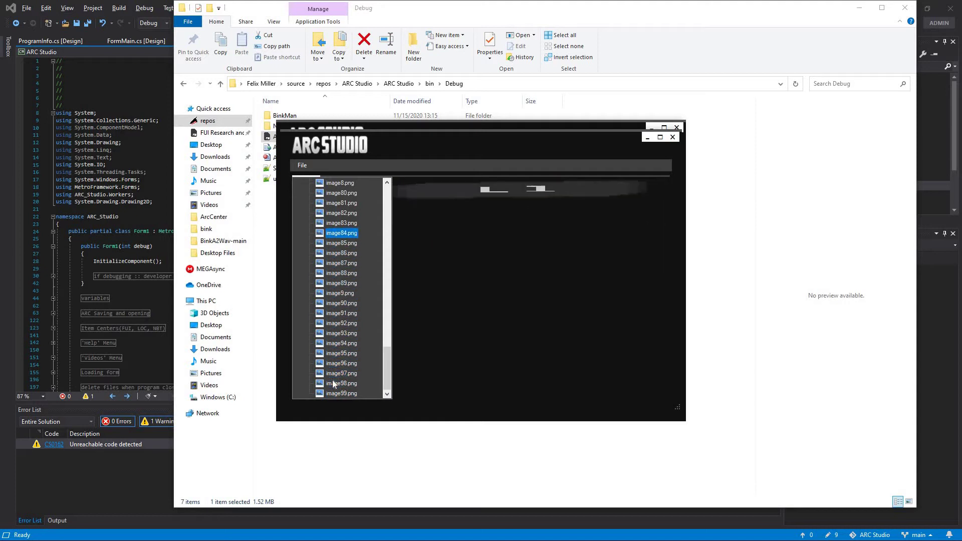
pyautogui.press('Up')
pyautogui.press('Up')
pyautogui.press('Up')
pyautogui.press('Up')
pyautogui.press('Up')
pyautogui.press('Up')
pyautogui.press('Up')
pyautogui.press('Up')
pyautogui.press('Up')
pyautogui.press('Up')
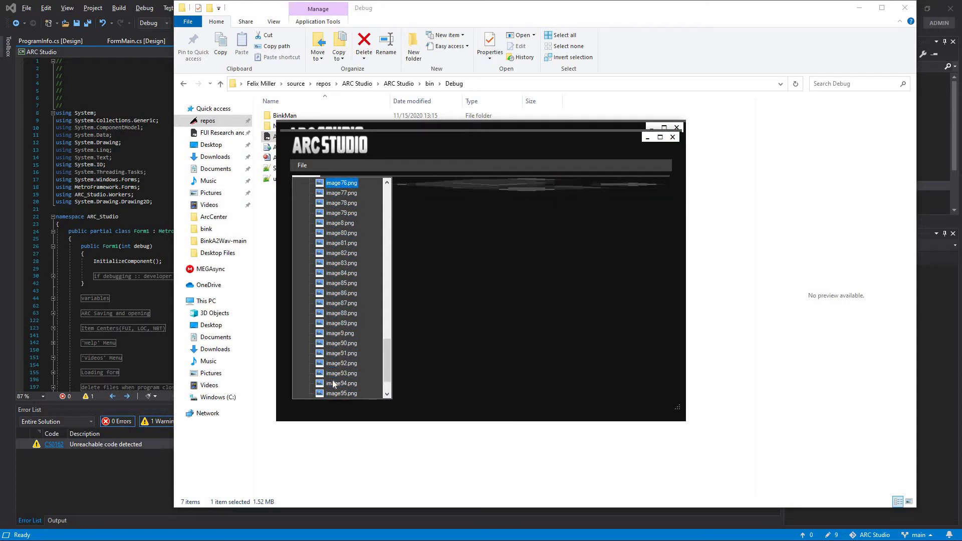
pyautogui.press('Up')
pyautogui.press('Up')
pyautogui.press('Up')
pyautogui.press('Up')
pyautogui.press('Up')
pyautogui.press('Up')
pyautogui.press('Up')
pyautogui.press('Up')
pyautogui.press('Up')
pyautogui.press('Up')
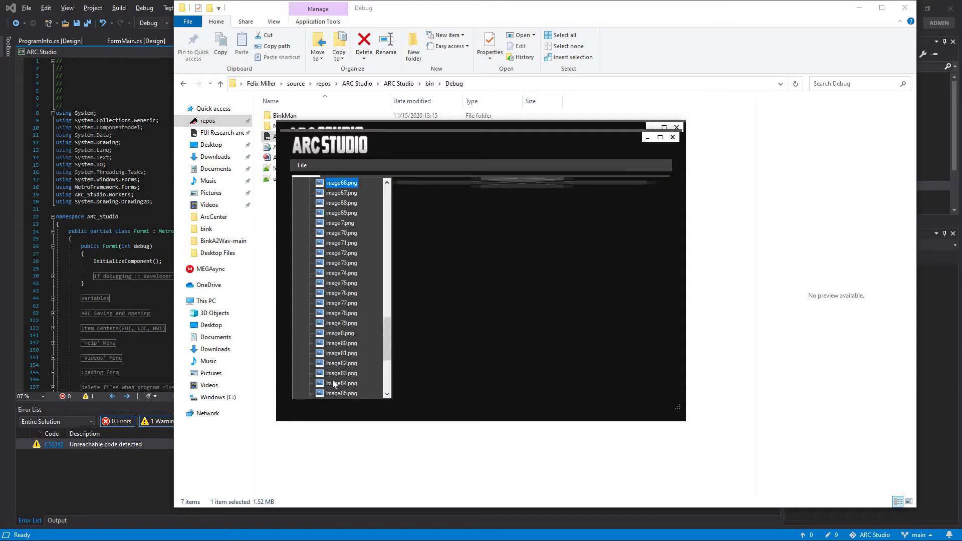
pyautogui.press('Up')
pyautogui.press('Up')
pyautogui.press('Up')
pyautogui.press('Up')
pyautogui.press('Up')
pyautogui.press('Up')
pyautogui.press('Up')
pyautogui.press('Up')
pyautogui.press('Up')
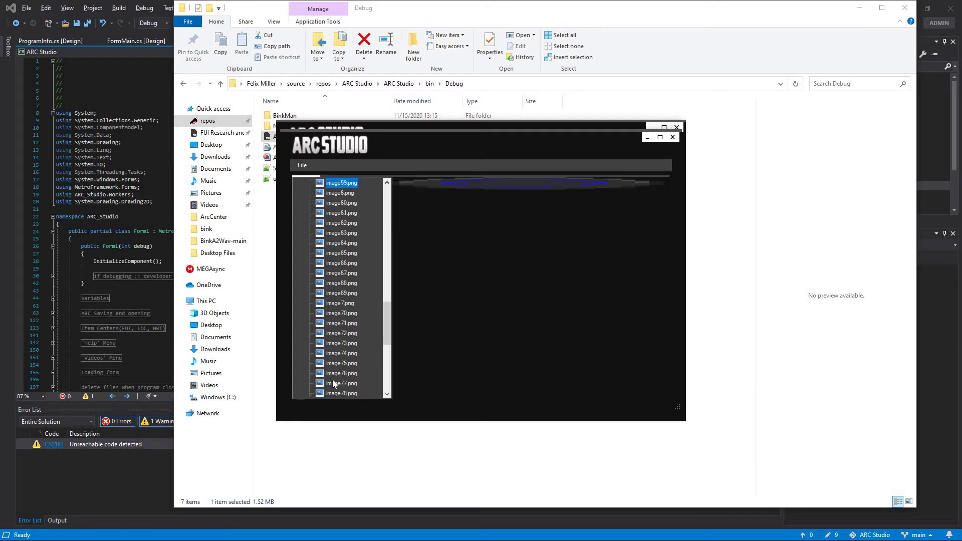
pyautogui.press('Down')
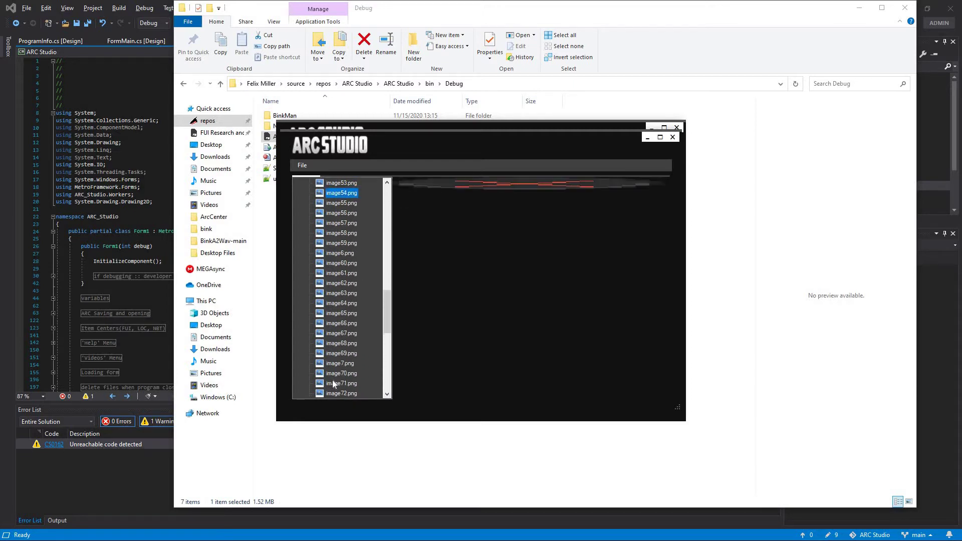
pyautogui.press('Up')
pyautogui.press('Up')
pyautogui.press('Up')
pyautogui.press('Up')
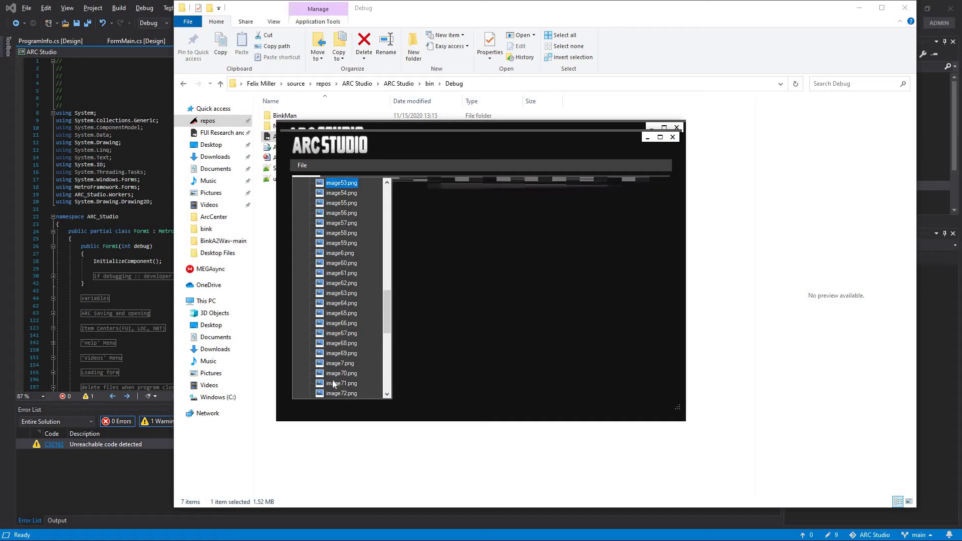
pyautogui.press('Up')
pyautogui.press('Up')
pyautogui.press('Up')
pyautogui.press('Up')
pyautogui.press('Up')
pyautogui.press('Up')
pyautogui.press('Up')
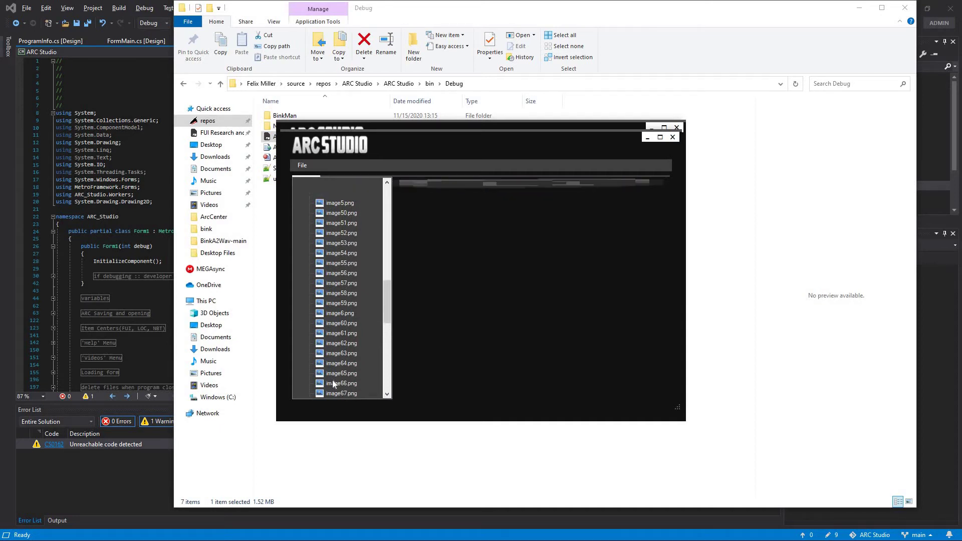
pyautogui.press('Up')
pyautogui.press('Up')
pyautogui.press('Up')
pyautogui.press('Up')
pyautogui.press('Up')
pyautogui.press('Up')
pyautogui.press('Up')
pyautogui.press('Up')
pyautogui.press('Up')
pyautogui.press('Up')
pyautogui.press('Up')
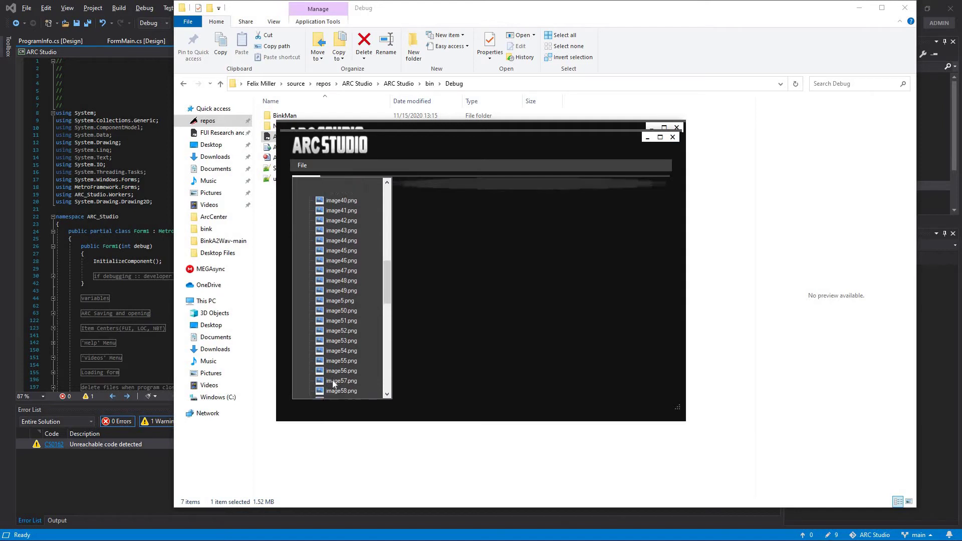
pyautogui.press('Up')
pyautogui.press('Up')
pyautogui.press('Up')
pyautogui.press('Up')
pyautogui.press('Up')
pyautogui.press('Up')
pyautogui.press('Up')
pyautogui.press('Up')
pyautogui.press('Up')
pyautogui.press('Up')
pyautogui.press('Up')
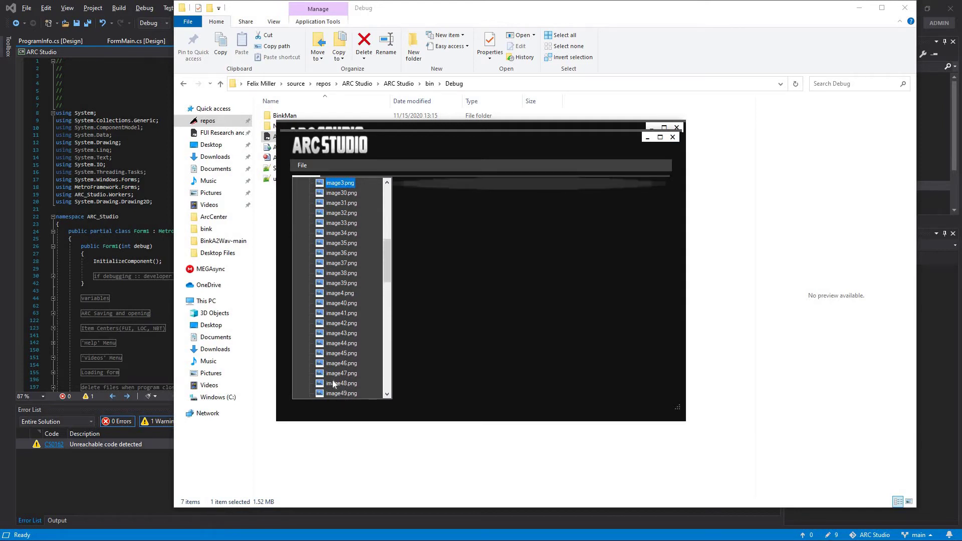
pyautogui.press('Up')
pyautogui.press('Up')
pyautogui.press('Up')
pyautogui.press('Up')
pyautogui.press('Up')
pyautogui.press('Up')
pyautogui.press('Up')
pyautogui.press('Up')
pyautogui.press('Up')
pyautogui.press('Up')
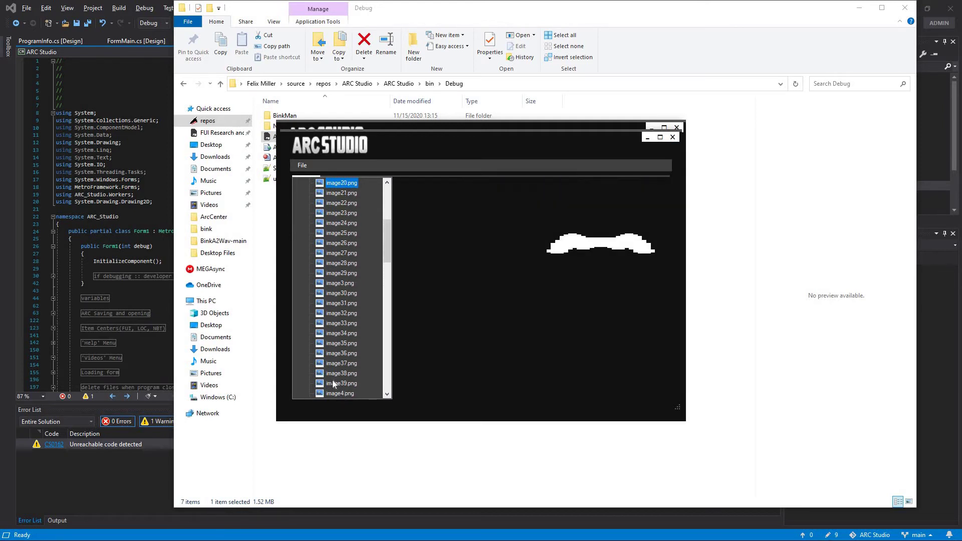
pyautogui.press('Up')
pyautogui.press('Up')
pyautogui.press('Up')
pyautogui.press('Up')
pyautogui.press('Up')
pyautogui.press('Up')
pyautogui.press('Up')
pyautogui.press('Up')
pyautogui.press('Up')
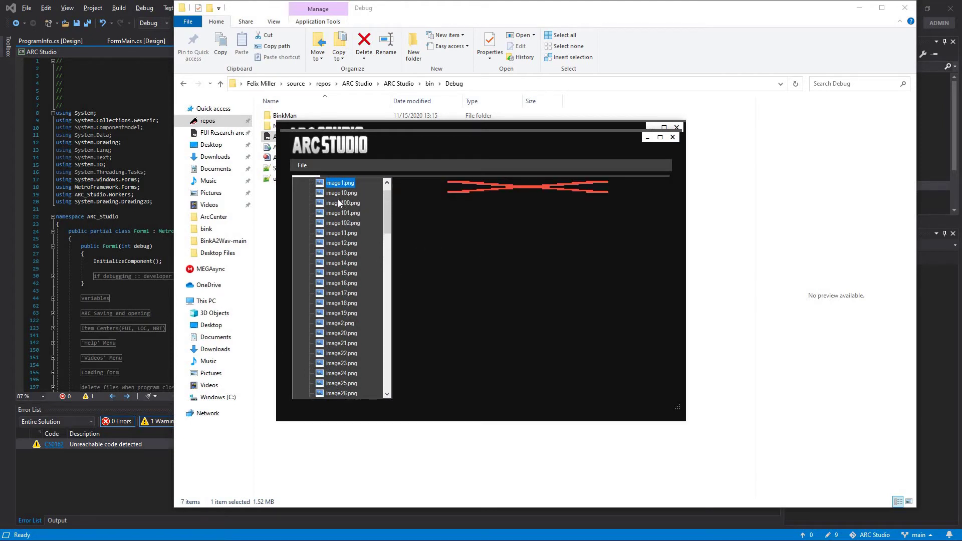
# Replace image10.png, the PlayStation Store banner, with img0.png
pyautogui.click(339, 194)
pyautogui.rightClick(339, 193)
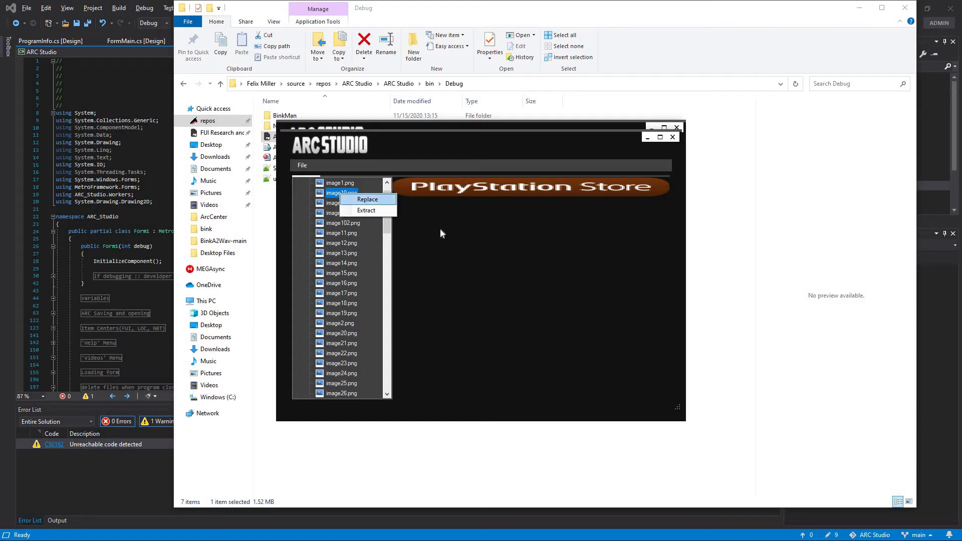
pyautogui.press('Return')
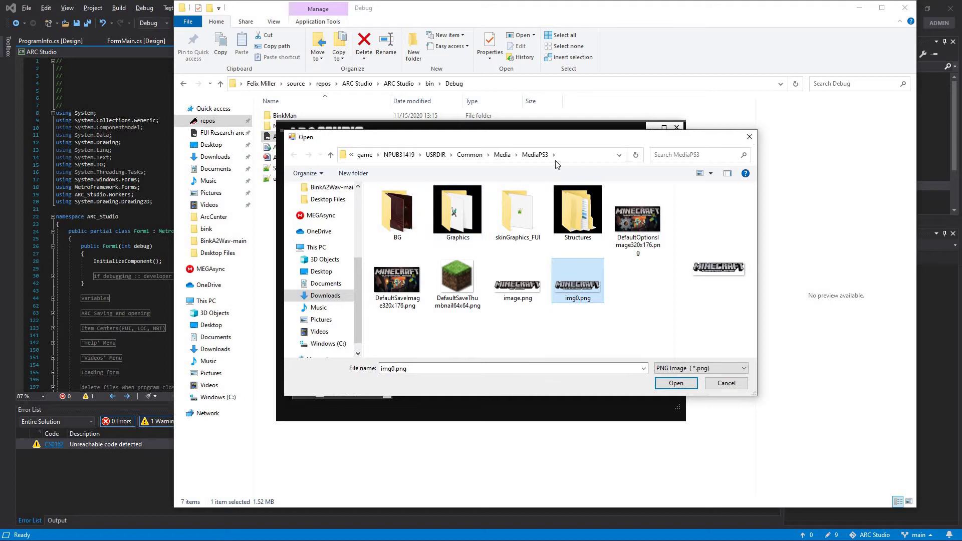
pyautogui.press('Return')
# Export image100.png from skinPS3.fui to the Desktop as L1.png, then close the image list
pyautogui.rightClick(348, 202)
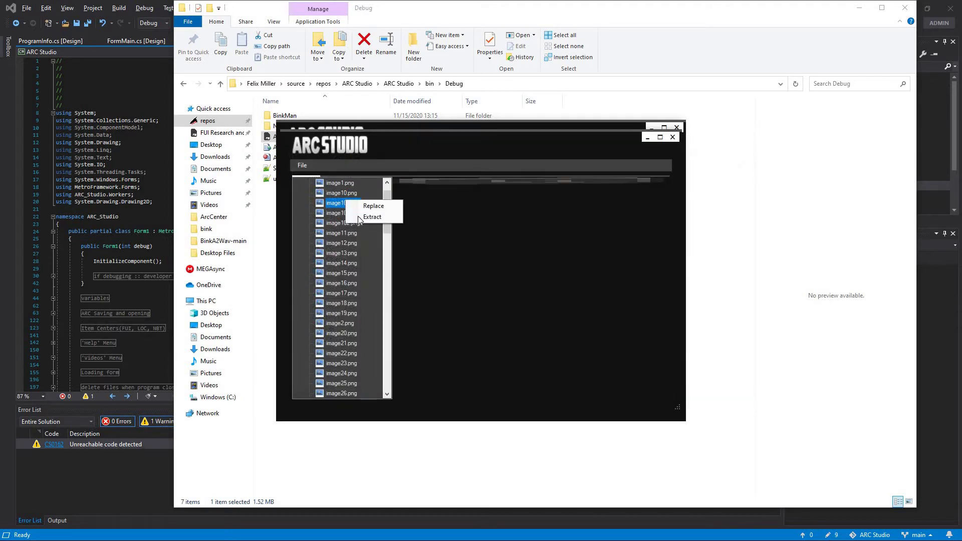
pyautogui.click(363, 216)
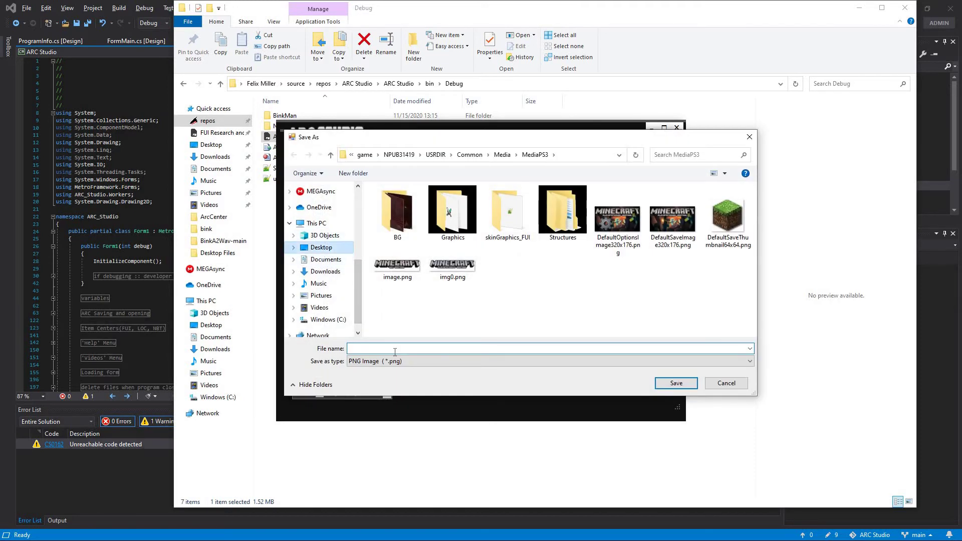
pyautogui.click(320, 247)
pyautogui.click(397, 348)
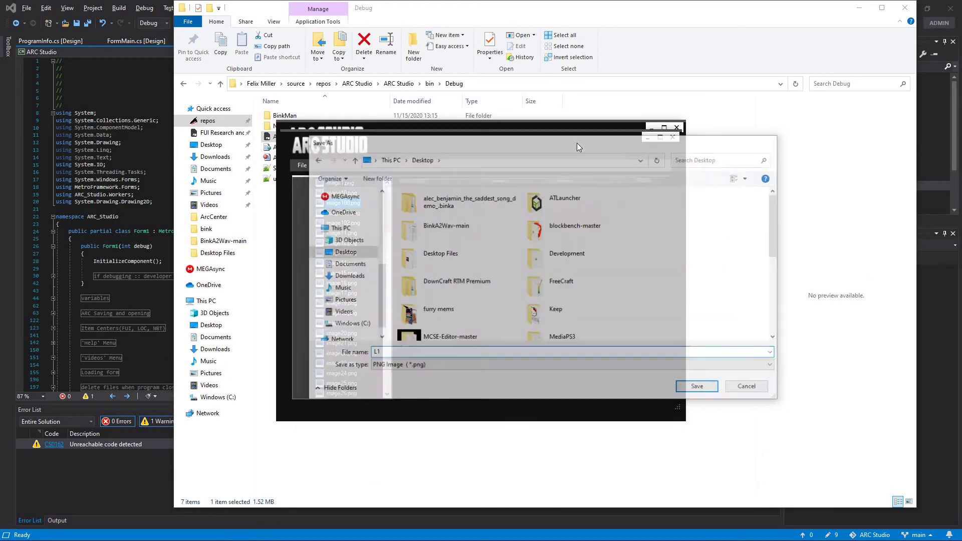
pyautogui.click(672, 137)
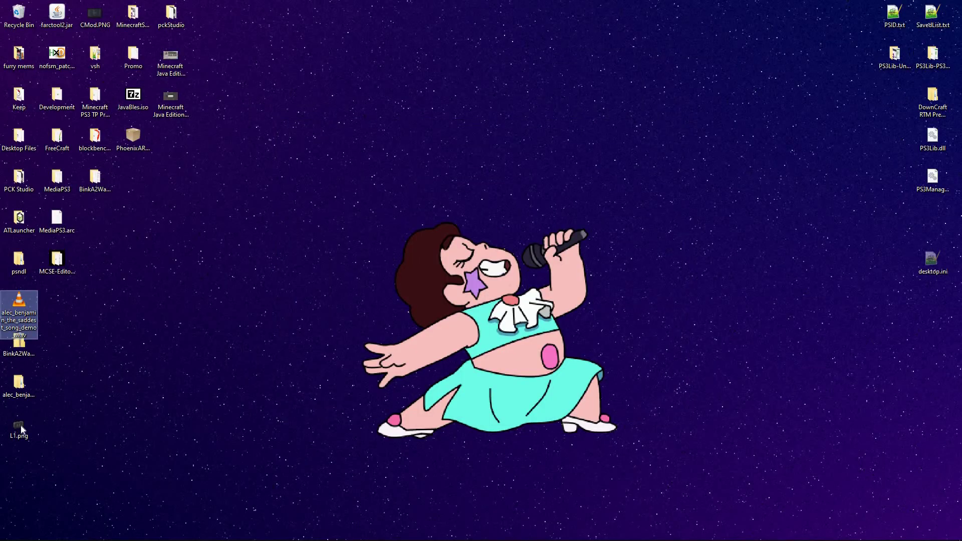
# Open L1.png from the Desktop in Photos to see the dark L1 button graphic
pyautogui.click(23, 430)
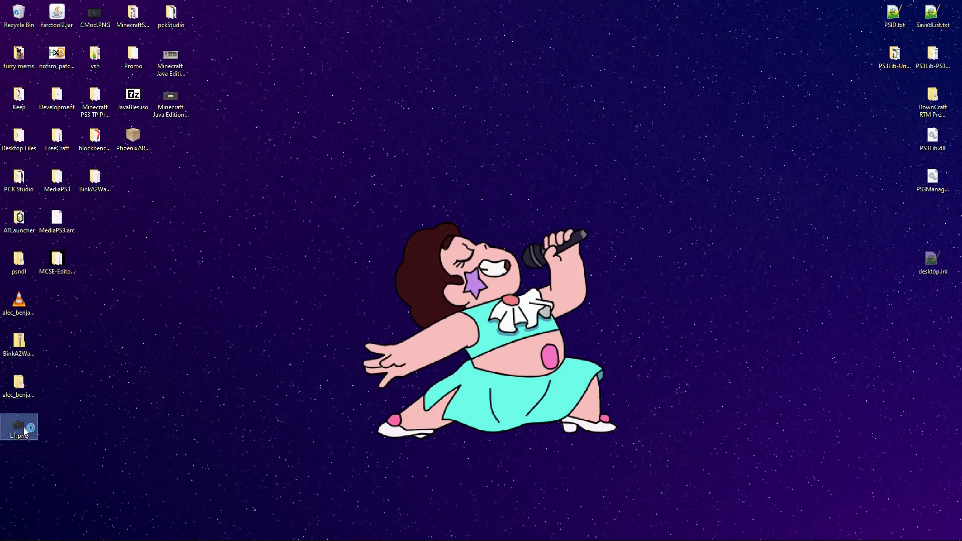
pyautogui.doubleClick(24, 430)
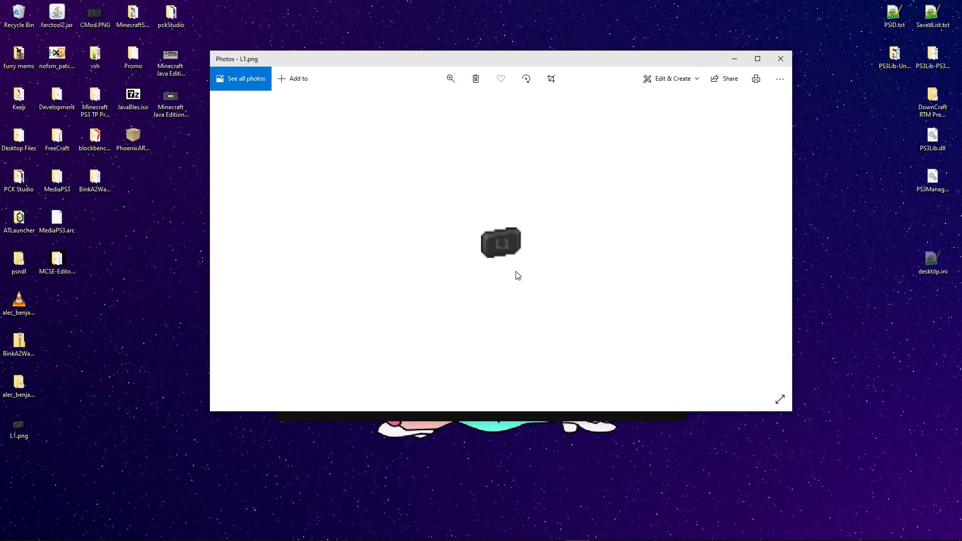
# Close the photo viewer, return to ARC Studio and open splashes.txt in the archive tree
pyautogui.click(781, 58)
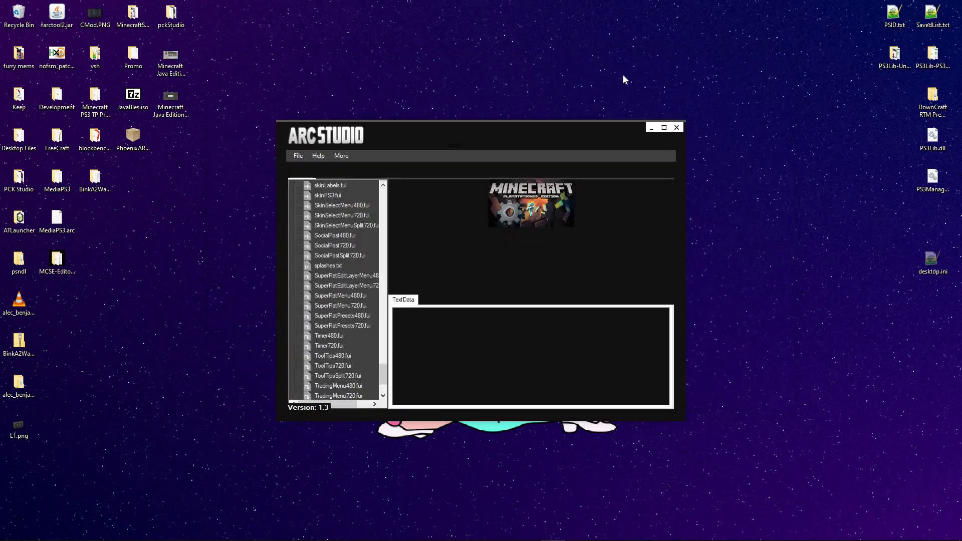
pyautogui.hotkey('alt', 'Tab')
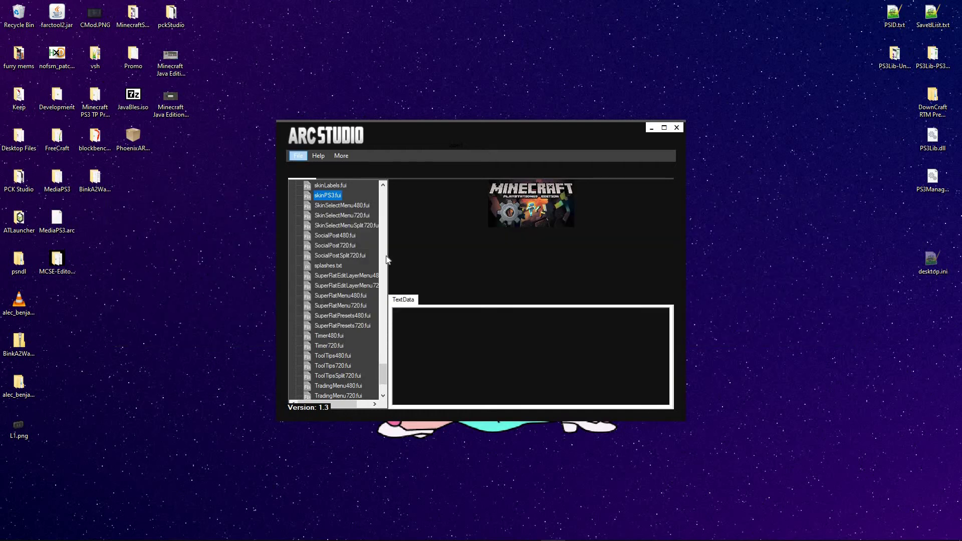
pyautogui.scroll(20, 350, 225)
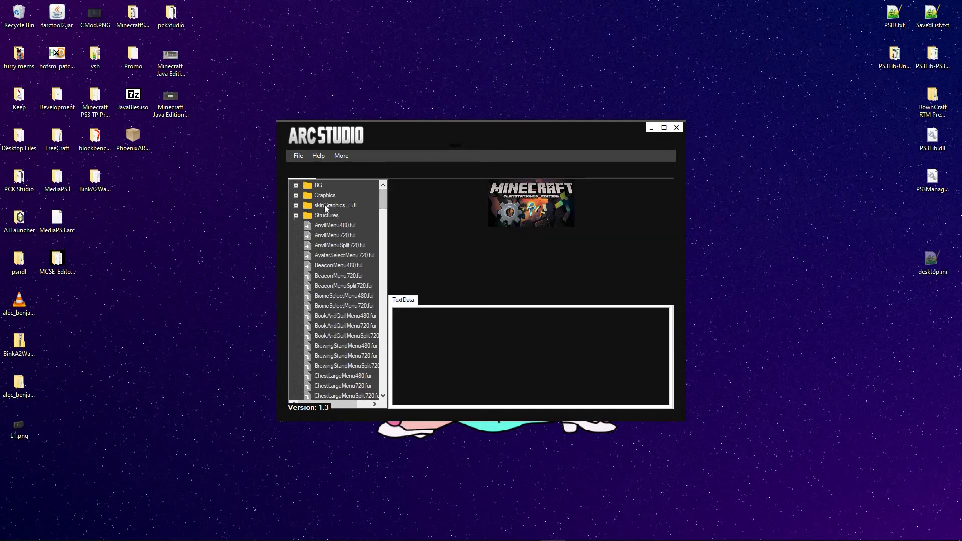
pyautogui.scroll(-20, 383, 357)
pyautogui.scroll(-15, 383, 358)
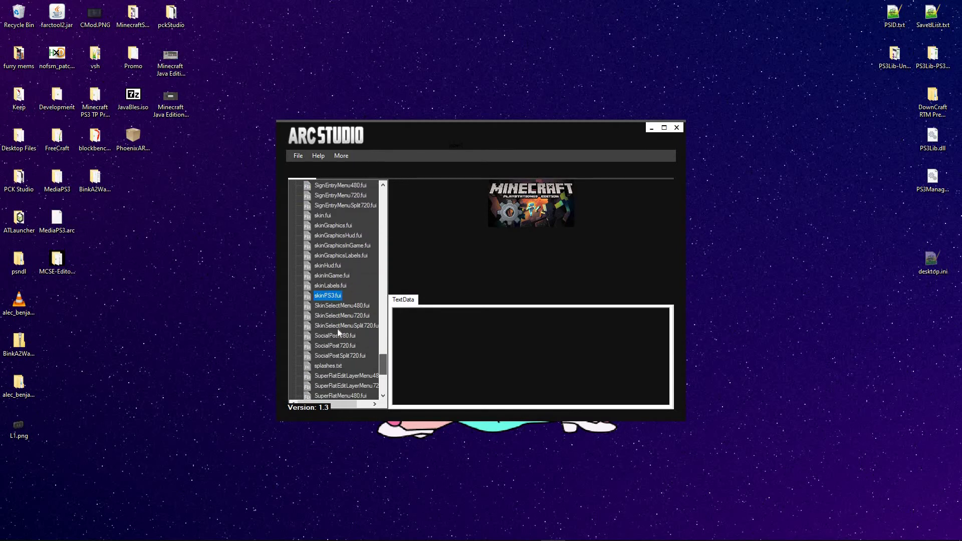
pyautogui.click(329, 326)
# Delete the splash lines after the first three and add the test line 'sdkjfghjhkfgwe'
pyautogui.click(453, 320)
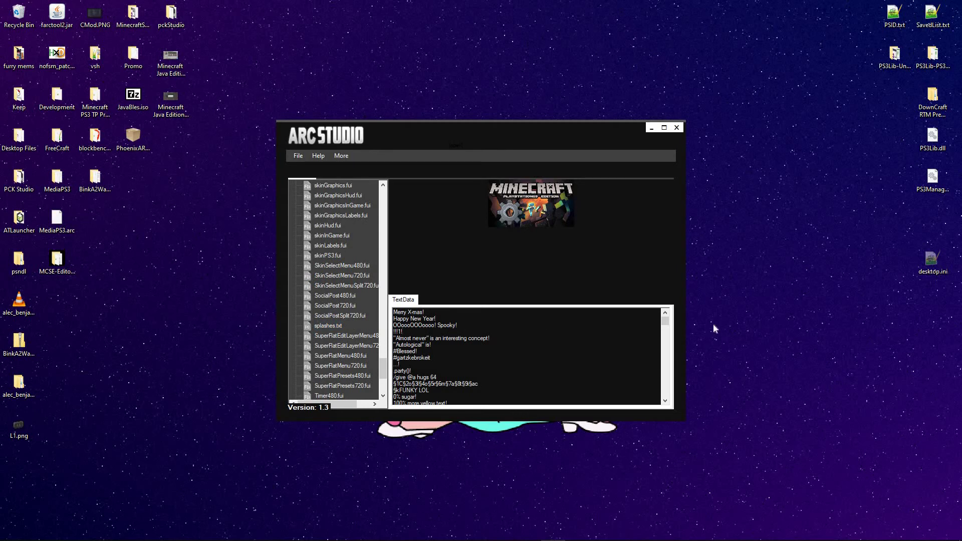
pyautogui.moveTo(665, 321); pyautogui.dragTo(665, 390)
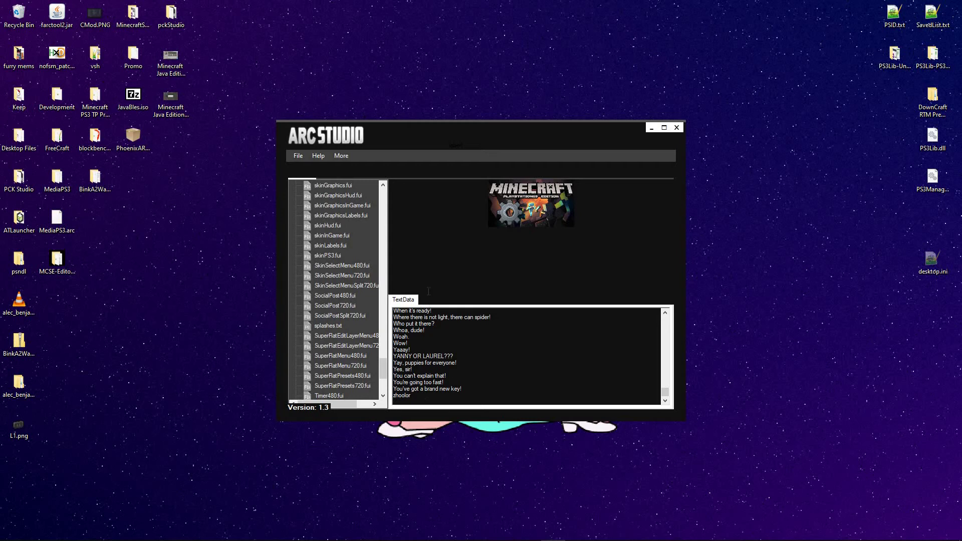
pyautogui.moveTo(418, 398); pyautogui.dragTo(459, 325)
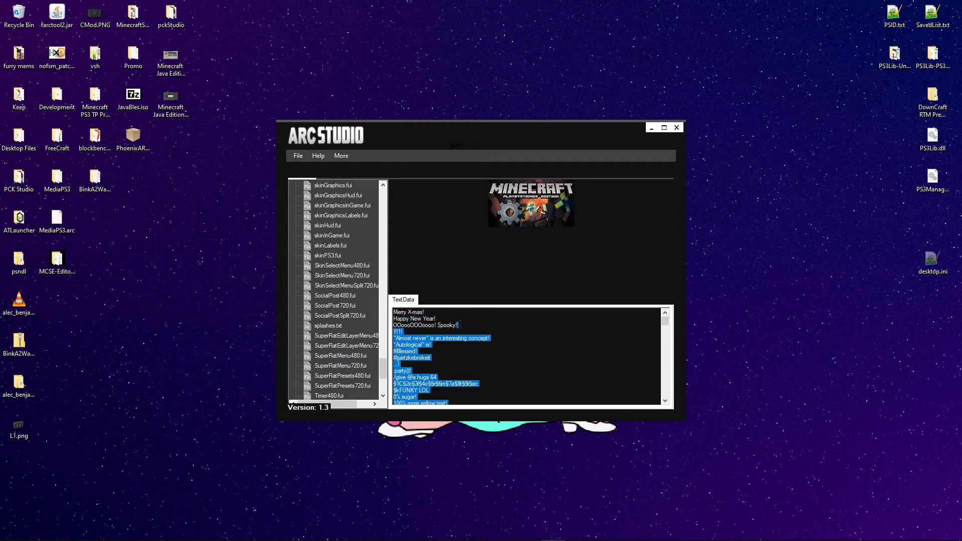
pyautogui.press('BackSpace')
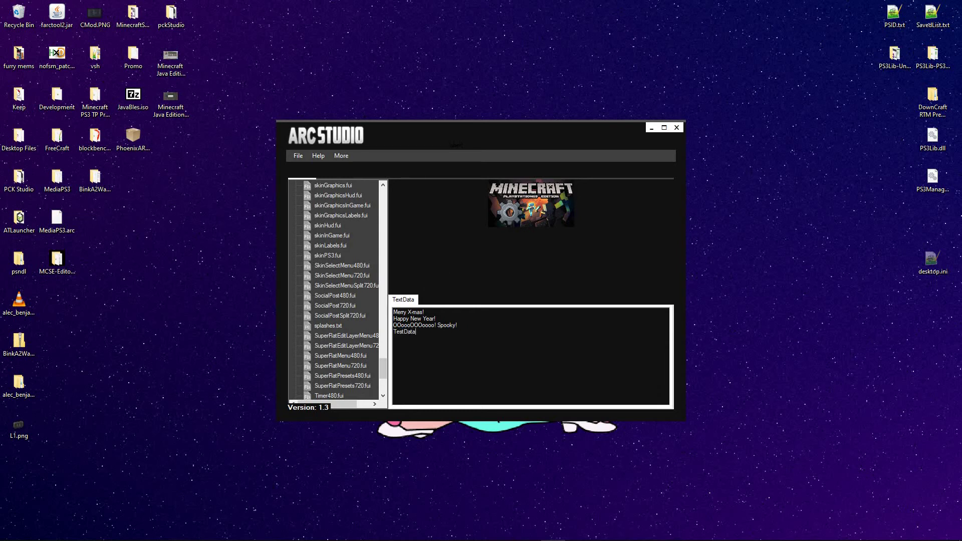
pyautogui.write('sdkjfghjhkfgwe')
# Save the archive and dismiss the saved confirmation
pyautogui.click(298, 156)
pyautogui.click(316, 187)
pyautogui.click(676, 128)
# Close ARC Studio and relaunch ARC Studio.exe from the Debug folder
pyautogui.click(677, 128)
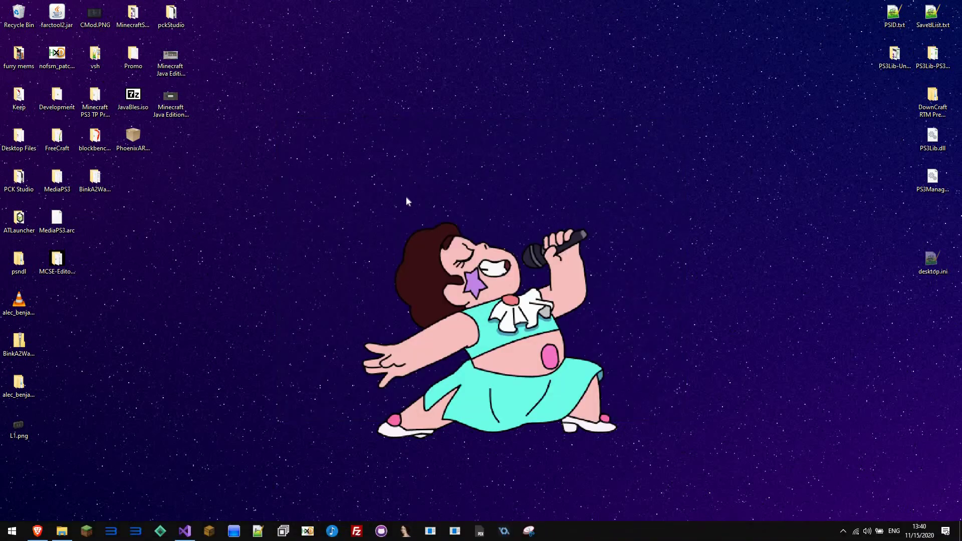
pyautogui.hotkey('alt', 'Tab')
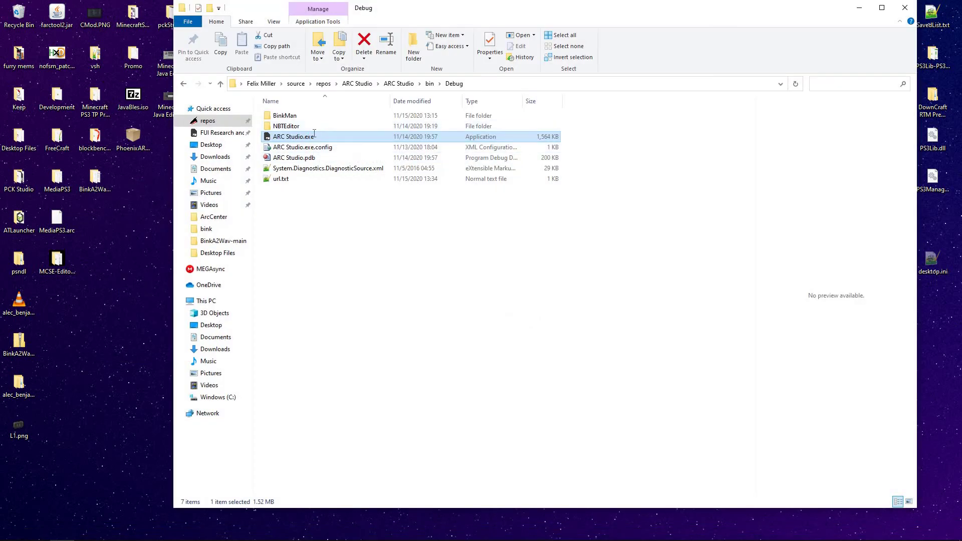
pyautogui.press('Up')
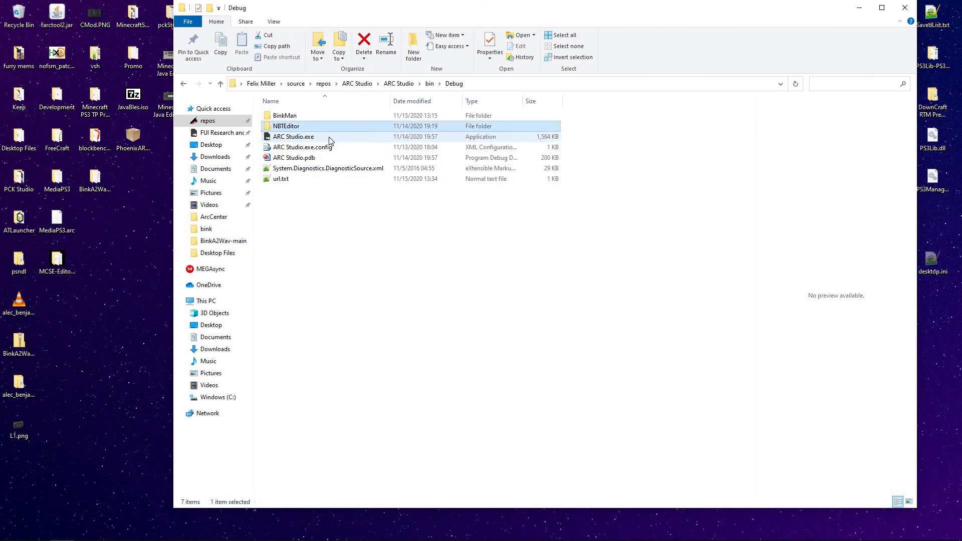
pyautogui.doubleClick(328, 136)
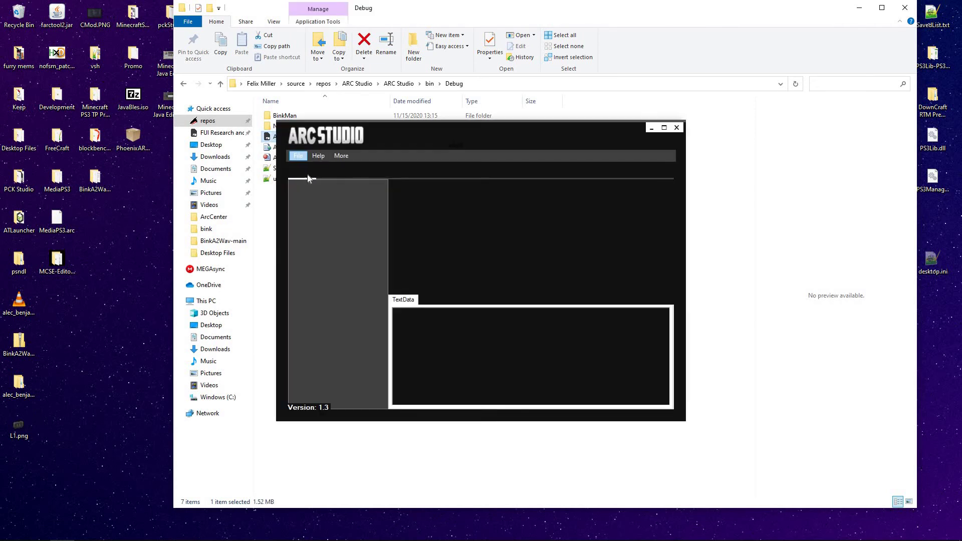
# Open MediaPS3.arc from Downloads > rpcs3 > dev_hdd0 > game > NPUB31419 > USRDIR > Common > Media
pyautogui.click(309, 168)
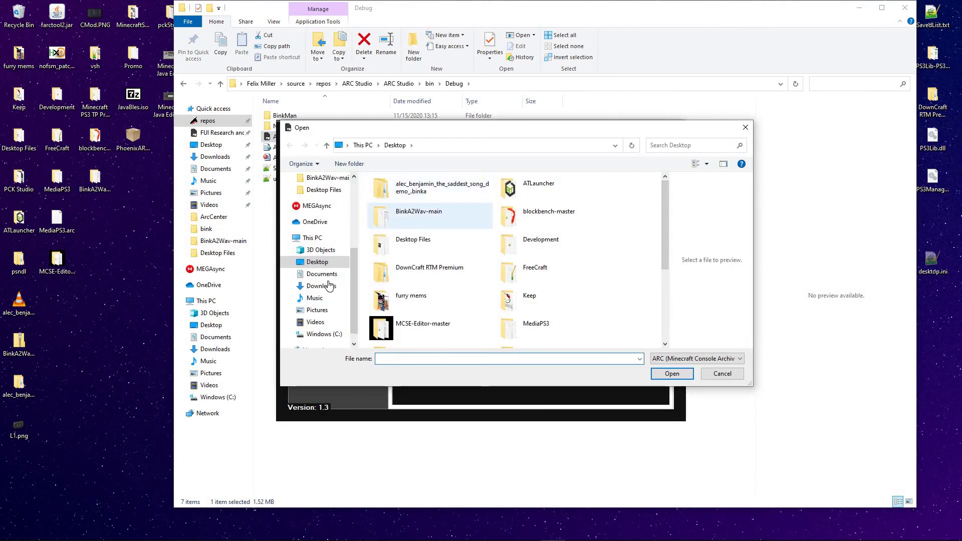
pyautogui.click(328, 286)
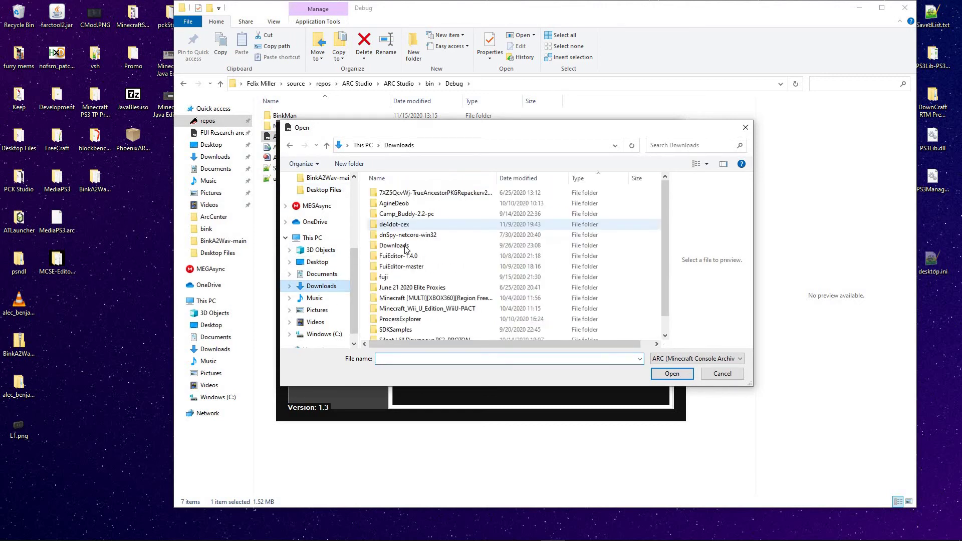
pyautogui.doubleClick(406, 247)
pyautogui.doubleClick(401, 214)
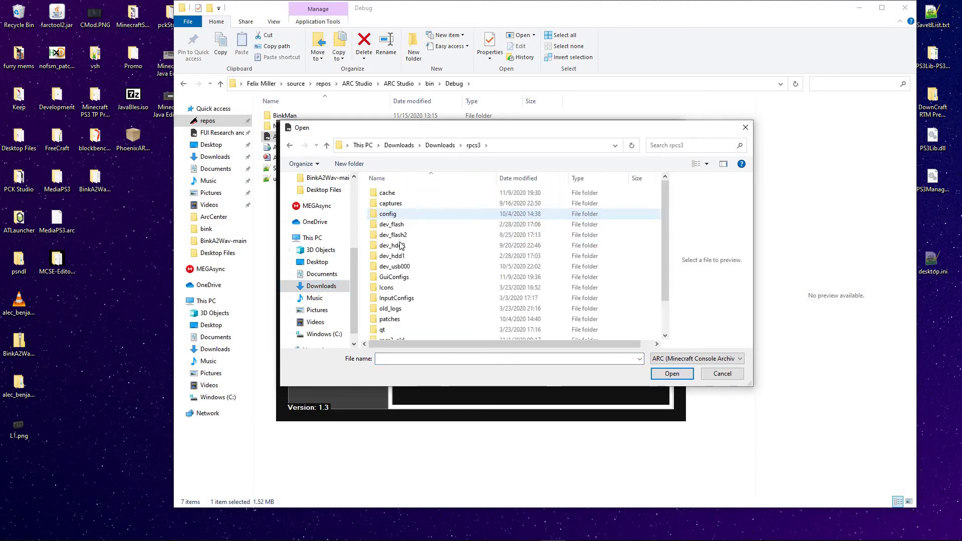
pyautogui.doubleClick(401, 246)
pyautogui.doubleClick(396, 204)
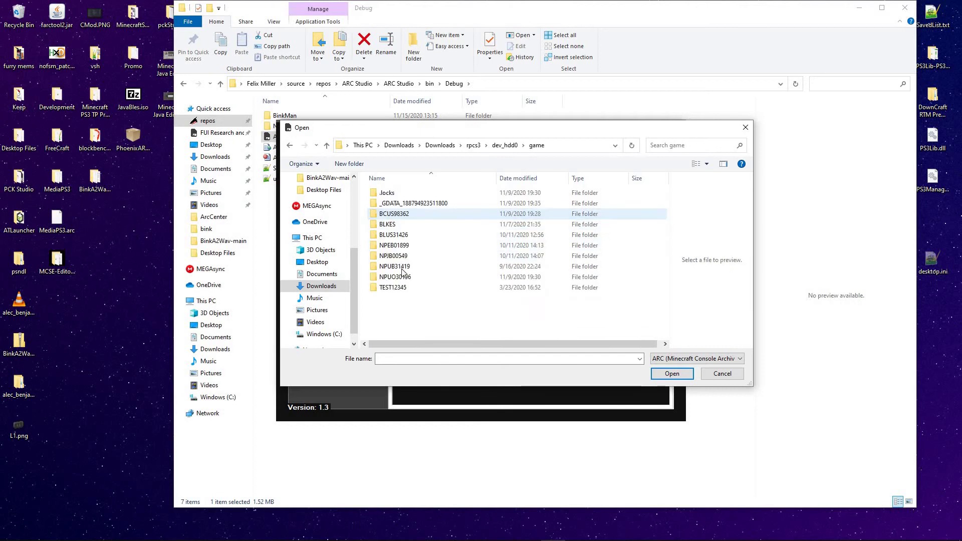
pyautogui.doubleClick(401, 266)
pyautogui.doubleClick(392, 204)
pyautogui.doubleClick(391, 214)
pyautogui.hotkey('alt', 'Left')
pyautogui.doubleClick(390, 194)
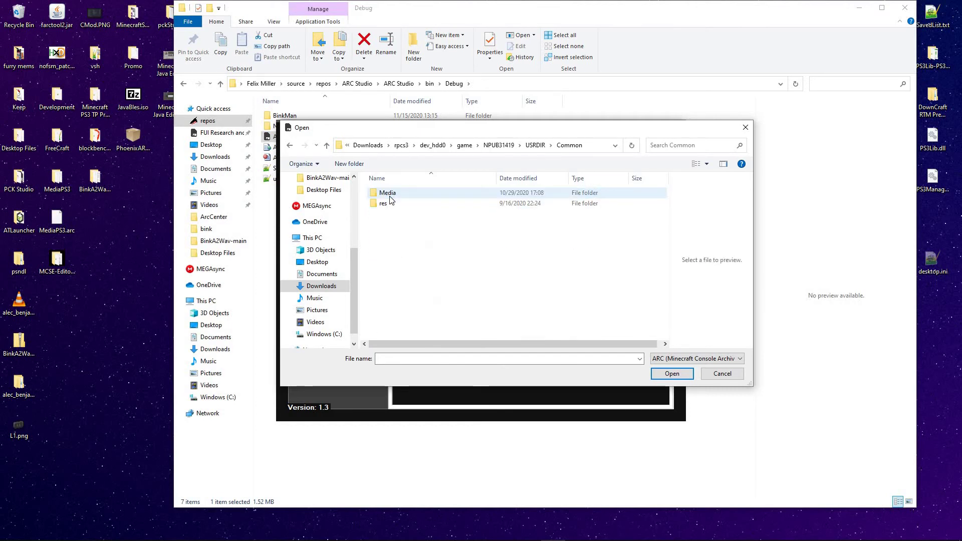
pyautogui.doubleClick(388, 193)
pyautogui.click(385, 212)
pyautogui.doubleClick(385, 212)
# Scroll the archive tree to check that splashes.txt kept its edit
pyautogui.scroll(-10, 381, 325)
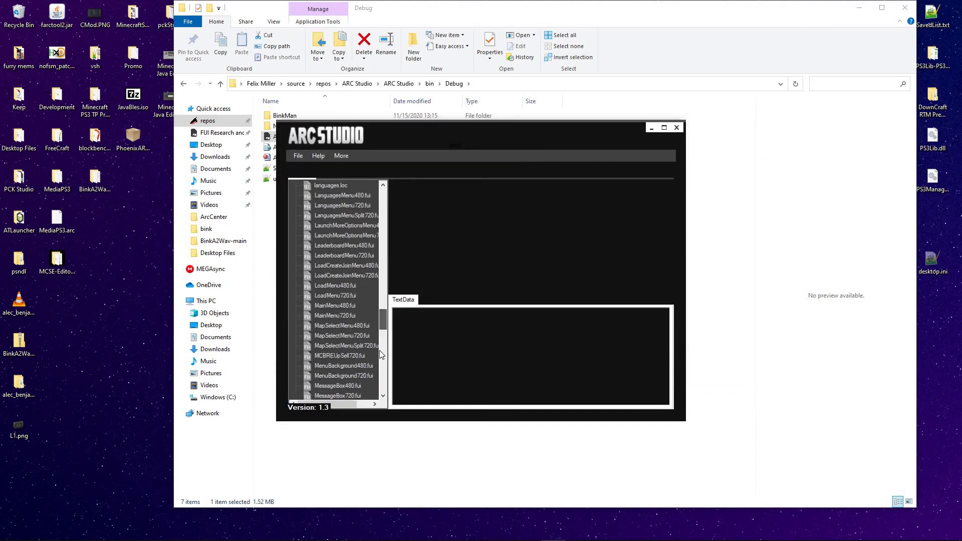
pyautogui.scroll(-10, 379, 351)
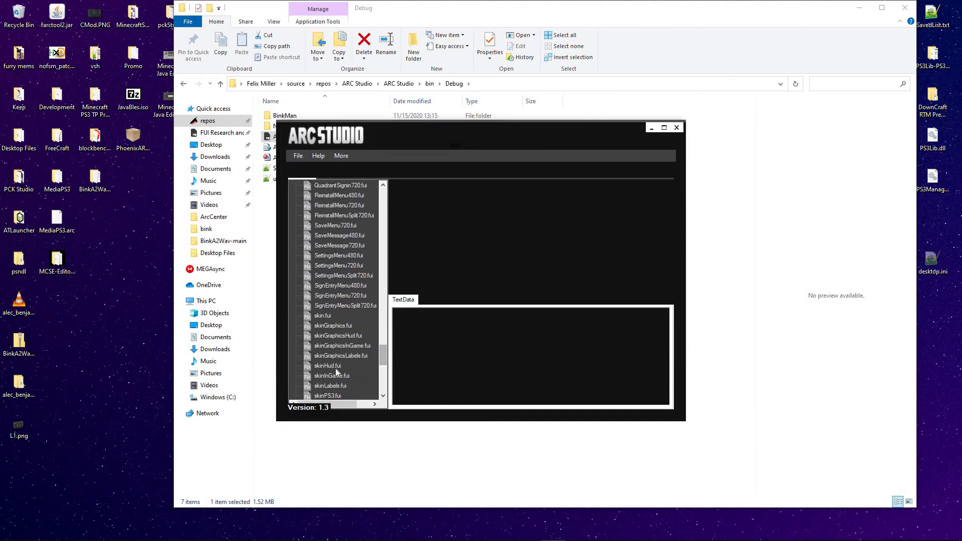
pyautogui.scroll(-3, 336, 368)
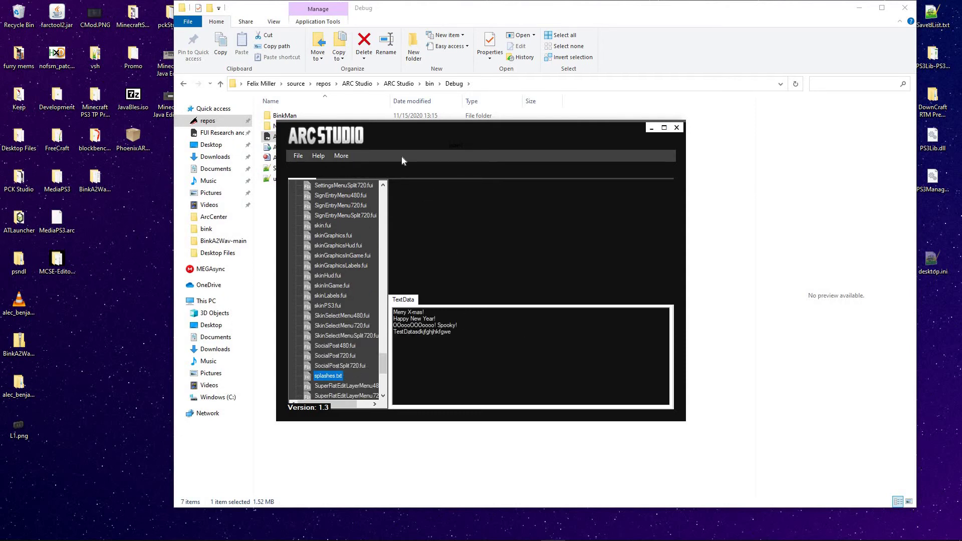
# Open the FUI Center from the More menu
pyautogui.click(298, 157)
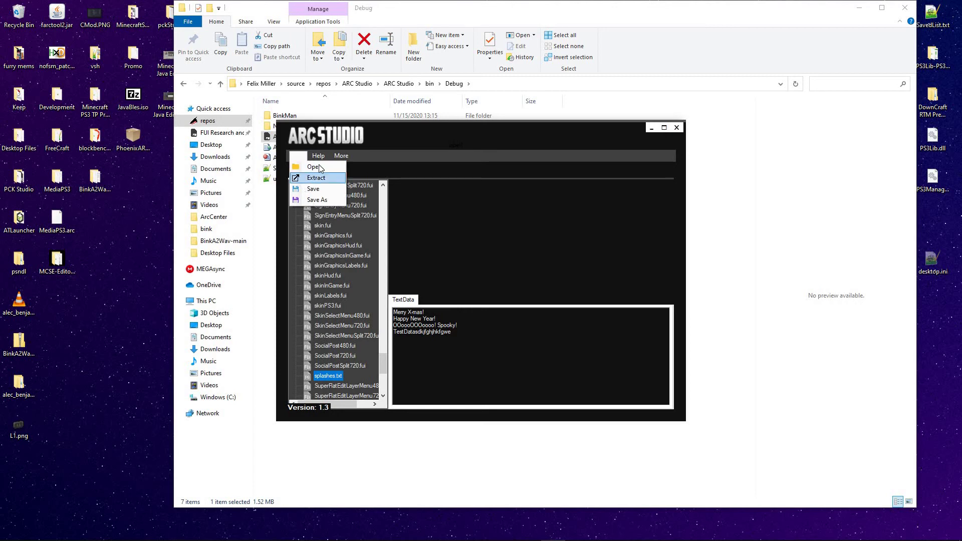
pyautogui.moveTo(334, 157)
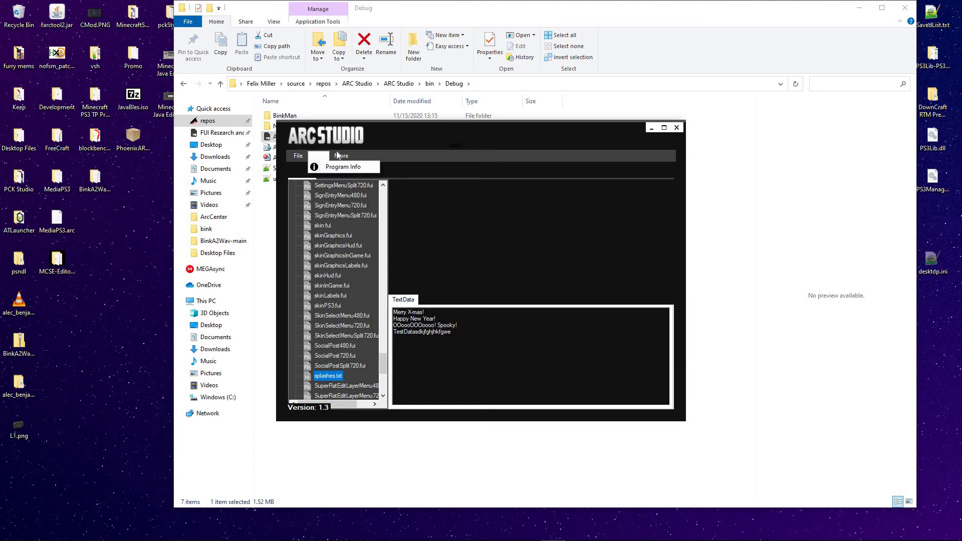
pyautogui.click(410, 159)
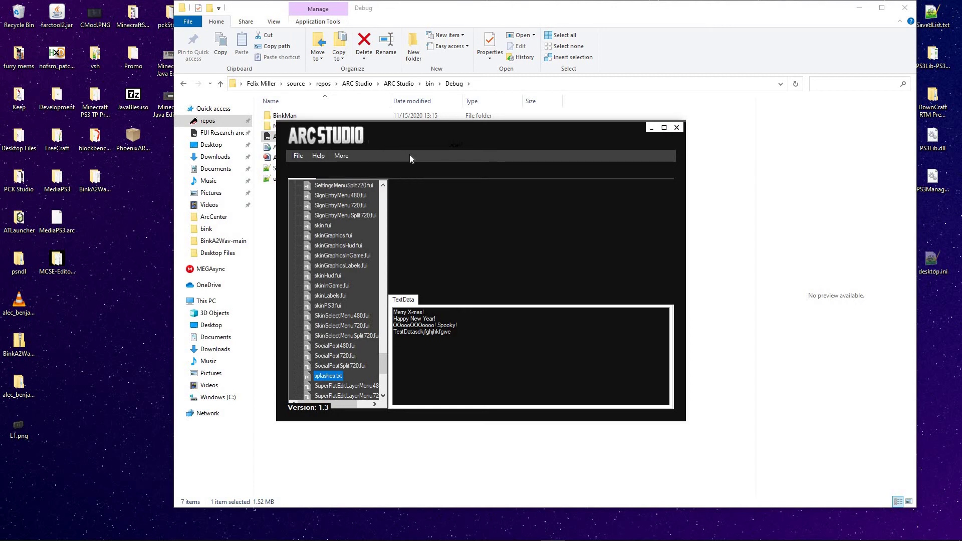
pyautogui.click(351, 159)
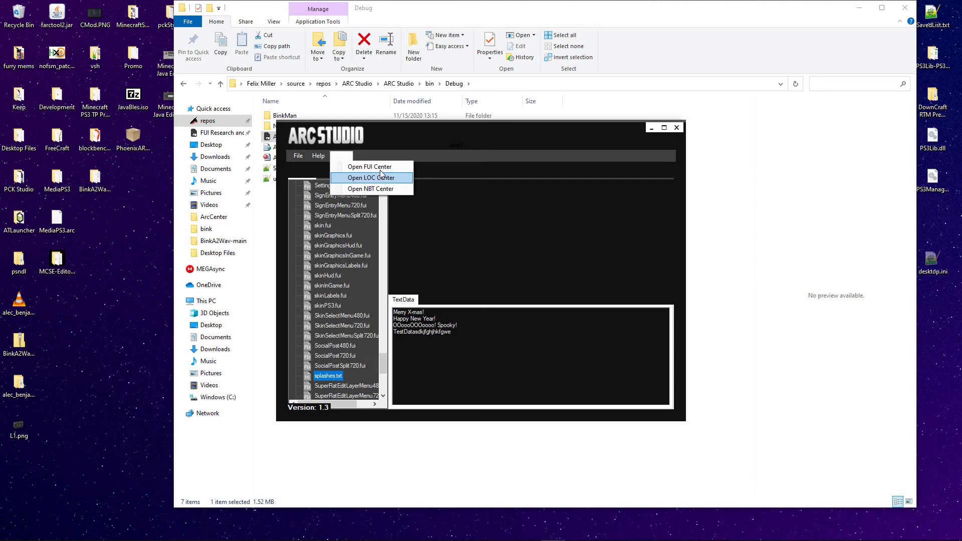
pyautogui.click(381, 175)
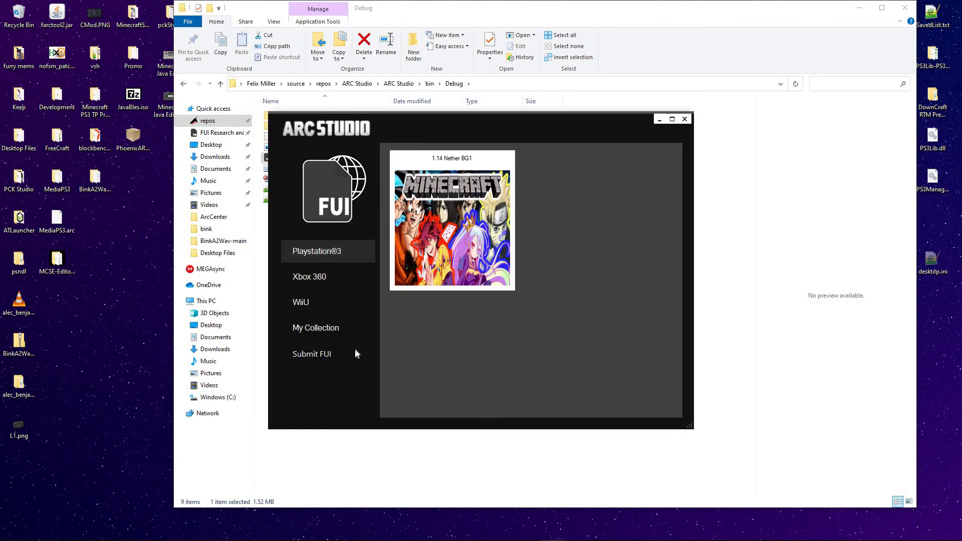
# Delete the 1.14 Nether BG1 background from the collection, then download it back
pyautogui.click(341, 251)
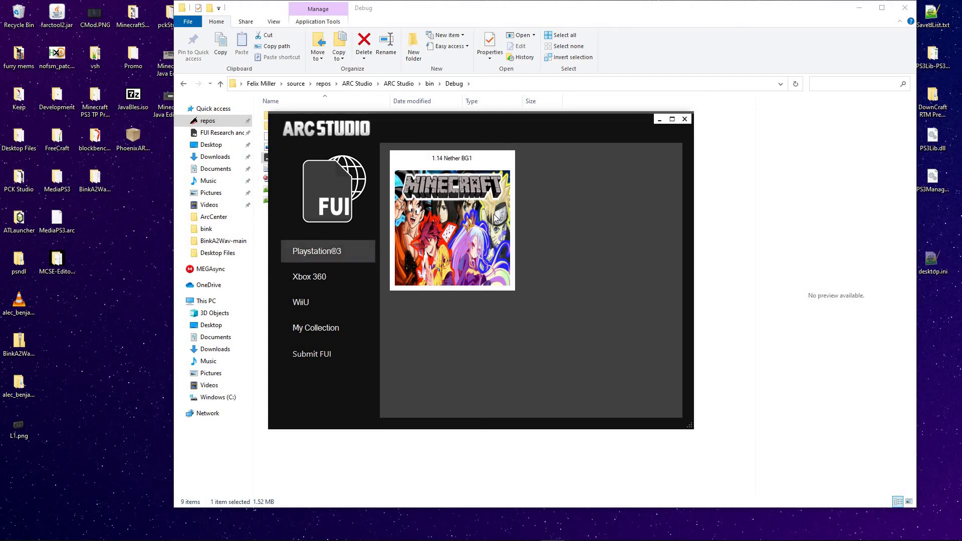
pyautogui.click(461, 167)
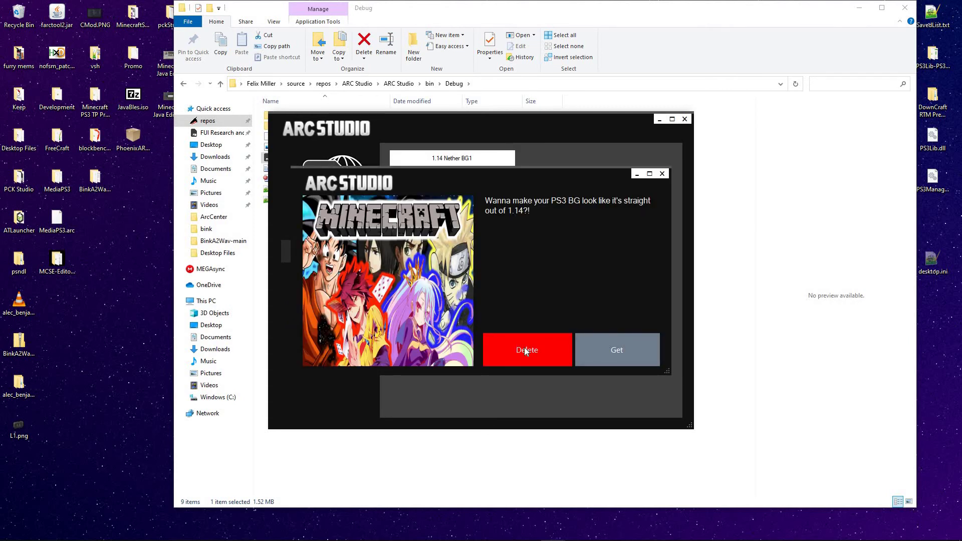
pyautogui.click(525, 351)
pyautogui.click(487, 306)
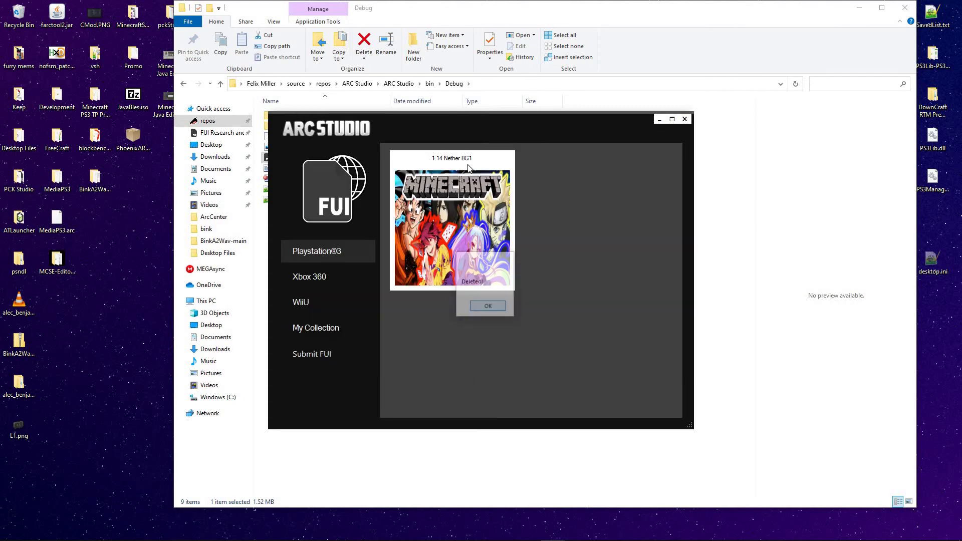
pyautogui.click(469, 164)
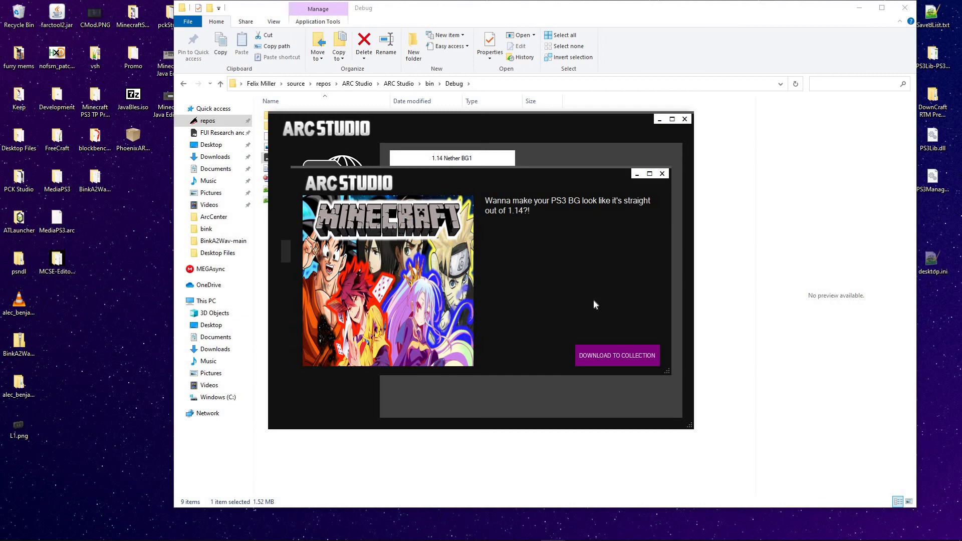
pyautogui.click(617, 355)
pyautogui.click(488, 305)
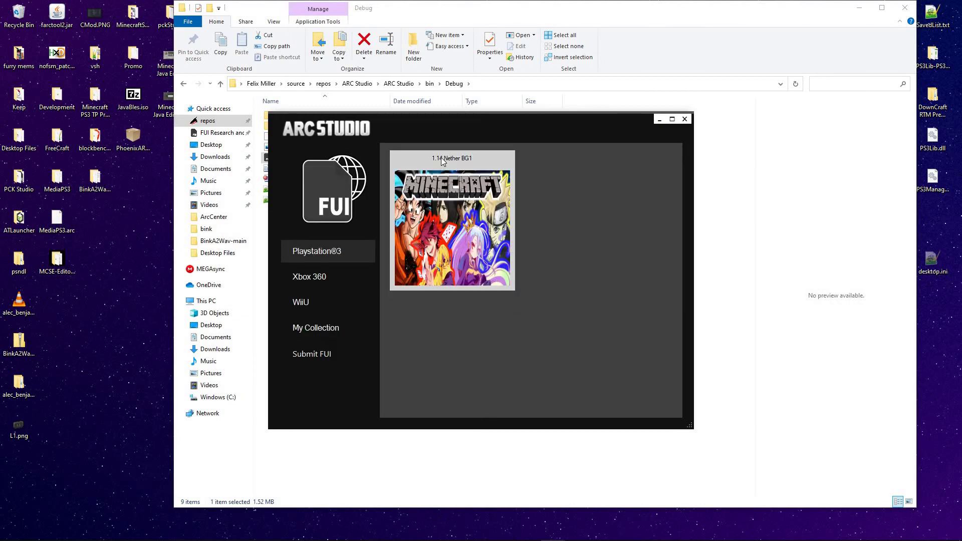
# Browse the Xbox 360, WiiU and collection tabs, then open the background's files with Get
pyautogui.click(318, 276)
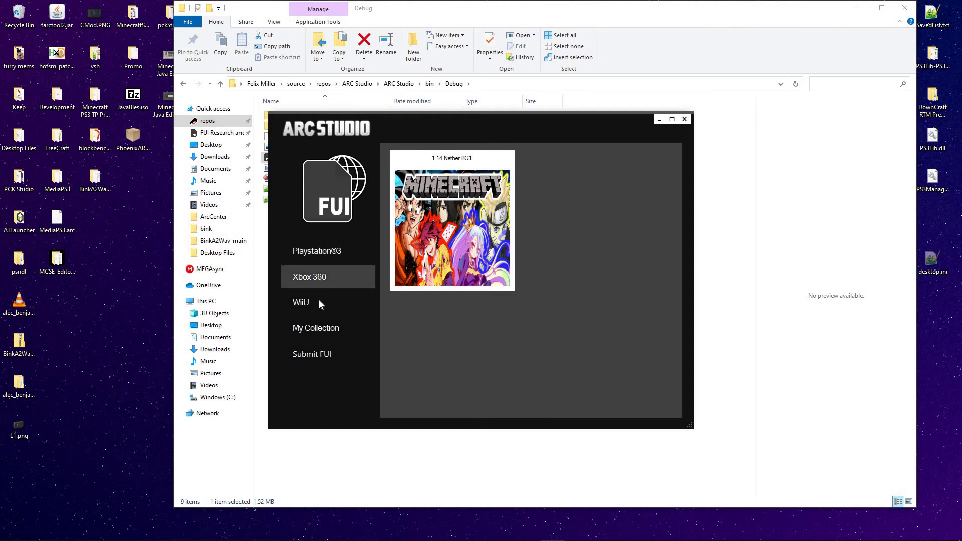
pyautogui.click(318, 300)
pyautogui.click(325, 333)
pyautogui.click(317, 251)
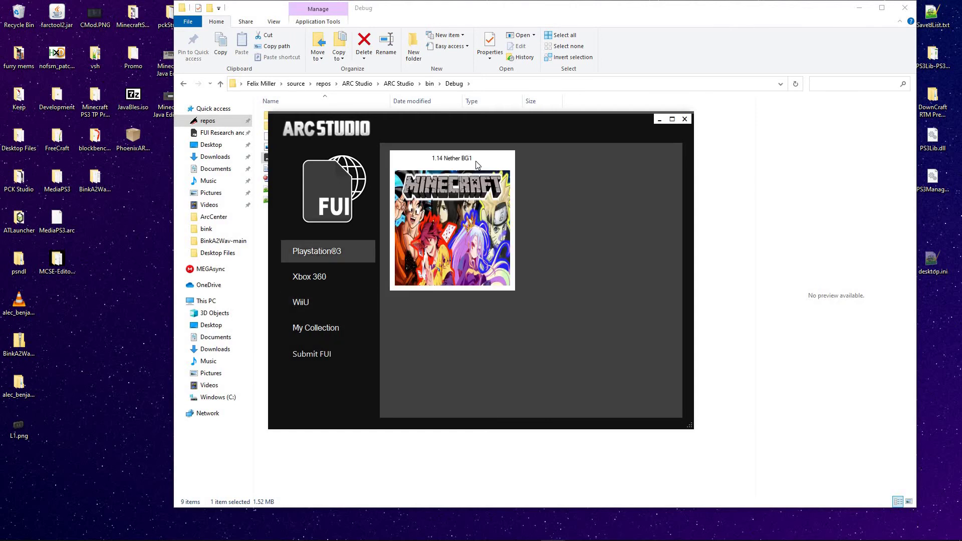
pyautogui.click(628, 347)
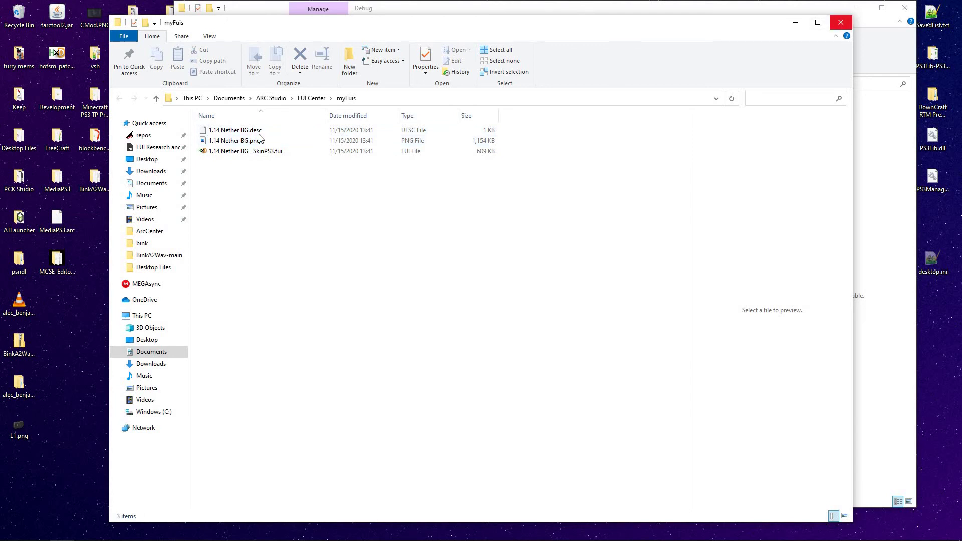
# Put 1.14 Nether BG_SkinPS3.fui into rename mode and select its SkinPS3.fui ending
pyautogui.click(265, 156)
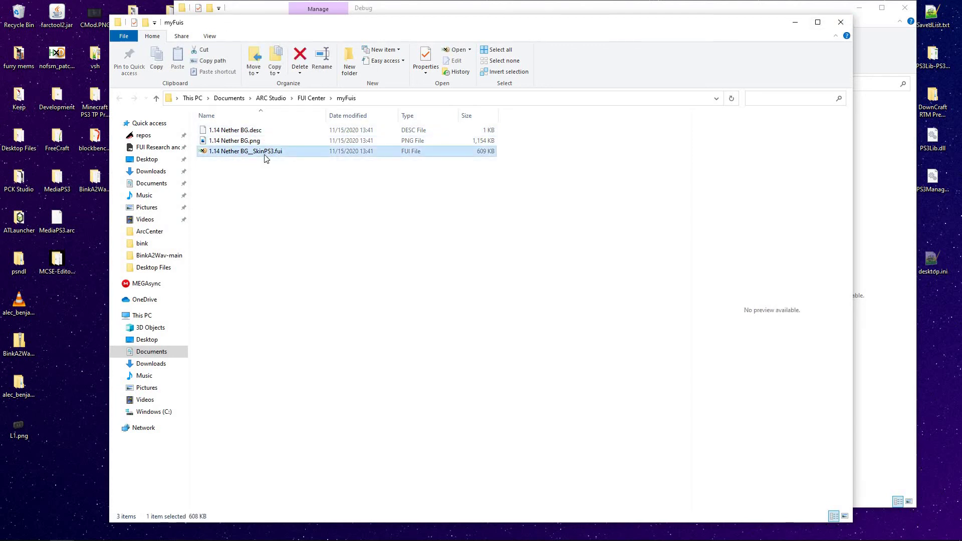
pyautogui.click(257, 153)
pyautogui.moveTo(256, 151); pyautogui.dragTo(288, 151)
pyautogui.press('End')
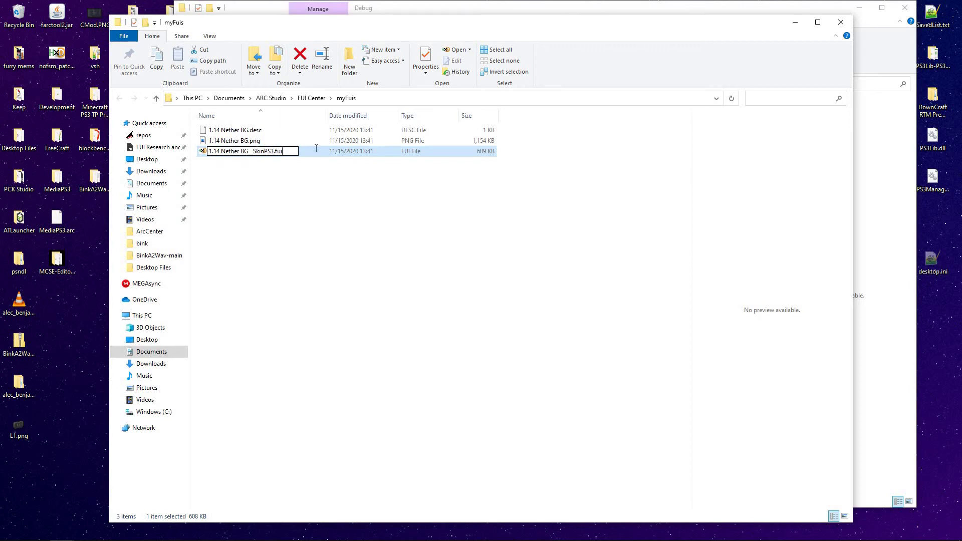
pyautogui.hotkey('ctrl', 'shift', 'Left')
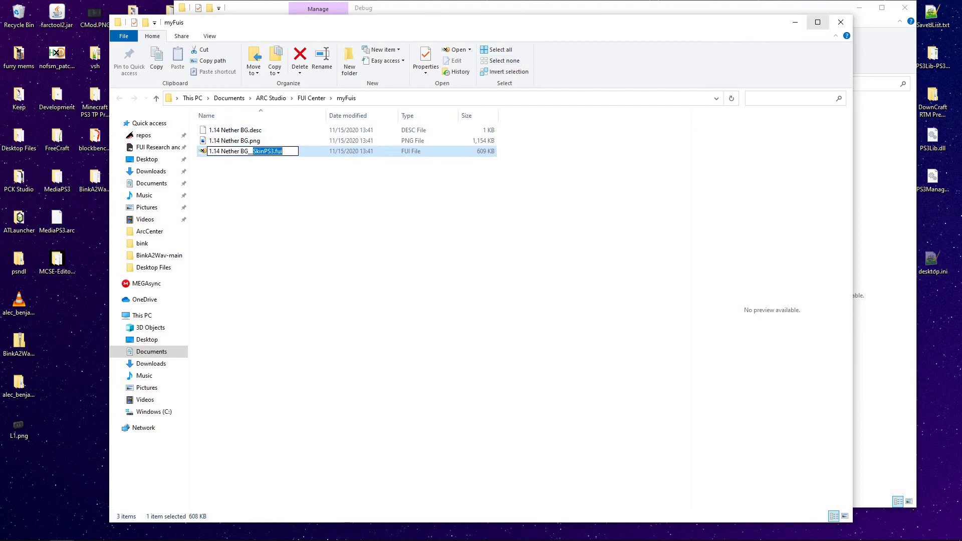
# Close the FUI Center and expand the Structures and mansion folders in the archive tree
pyautogui.click(818, 22)
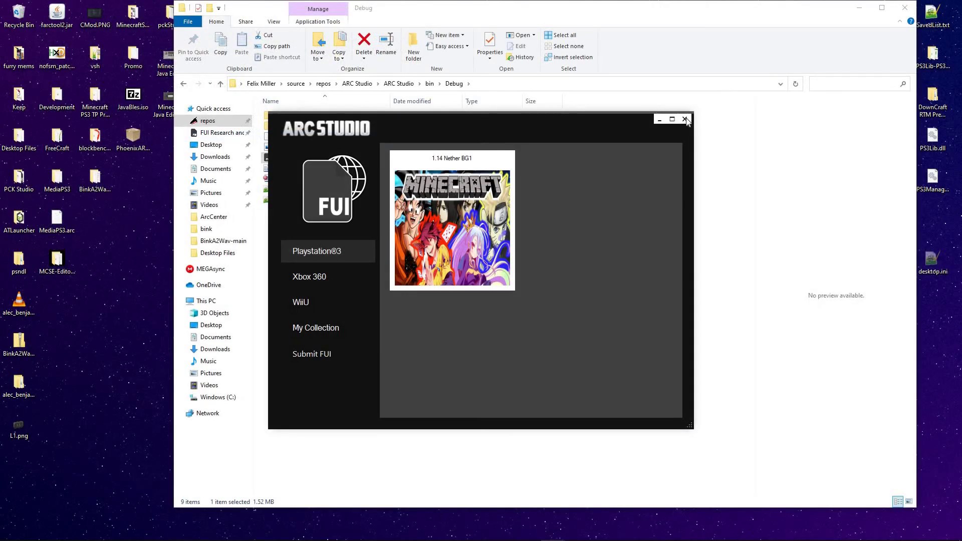
pyautogui.click(684, 120)
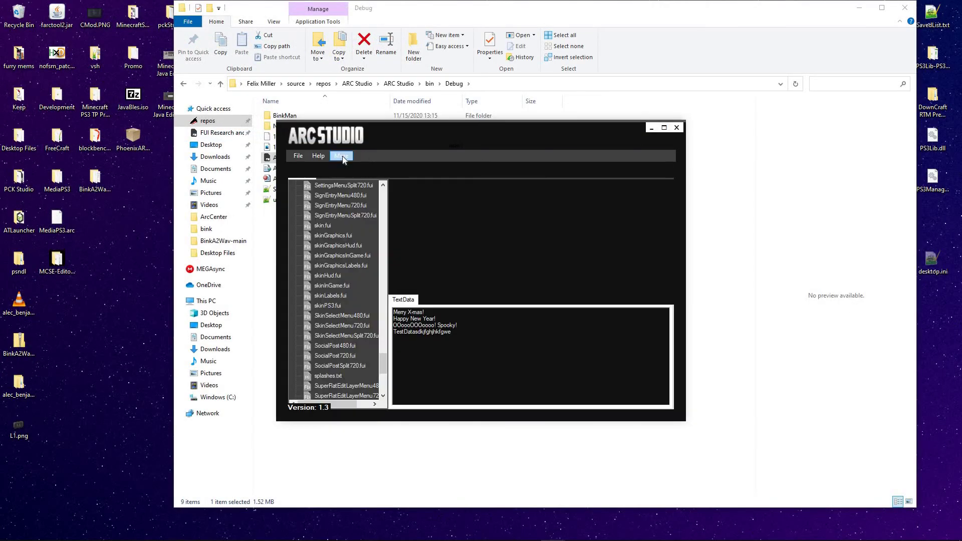
pyautogui.click(342, 155)
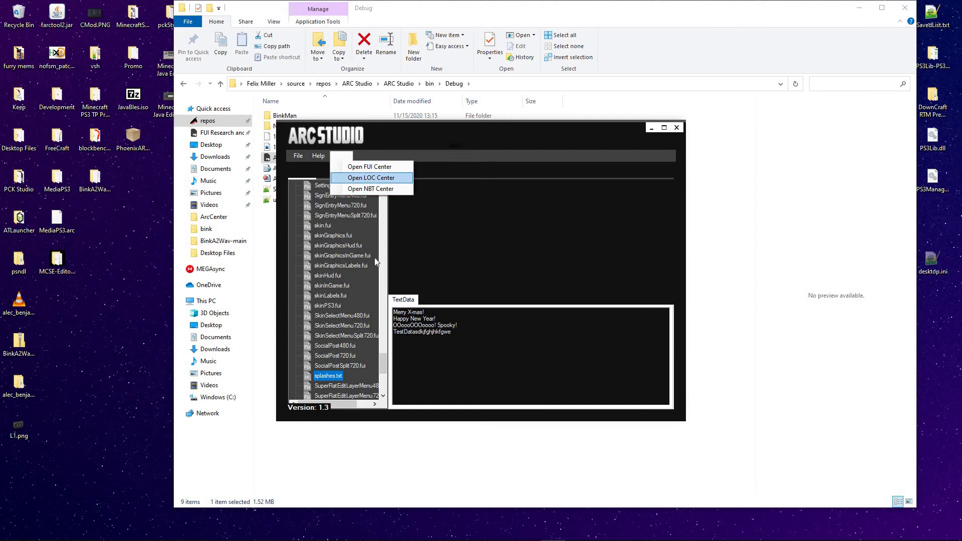
pyautogui.moveTo(382, 363); pyautogui.dragTo(389, 200)
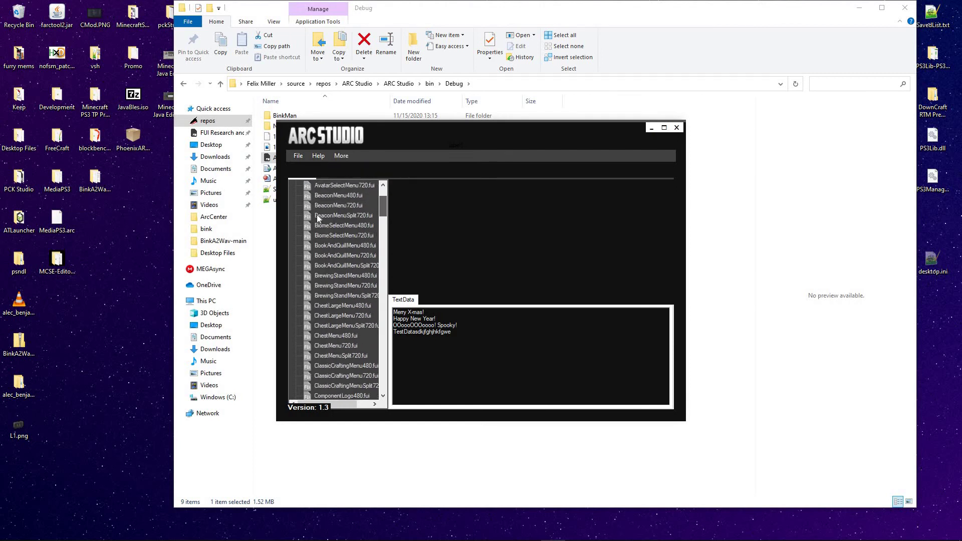
pyautogui.scroll(2, 308, 219)
pyautogui.click(295, 215)
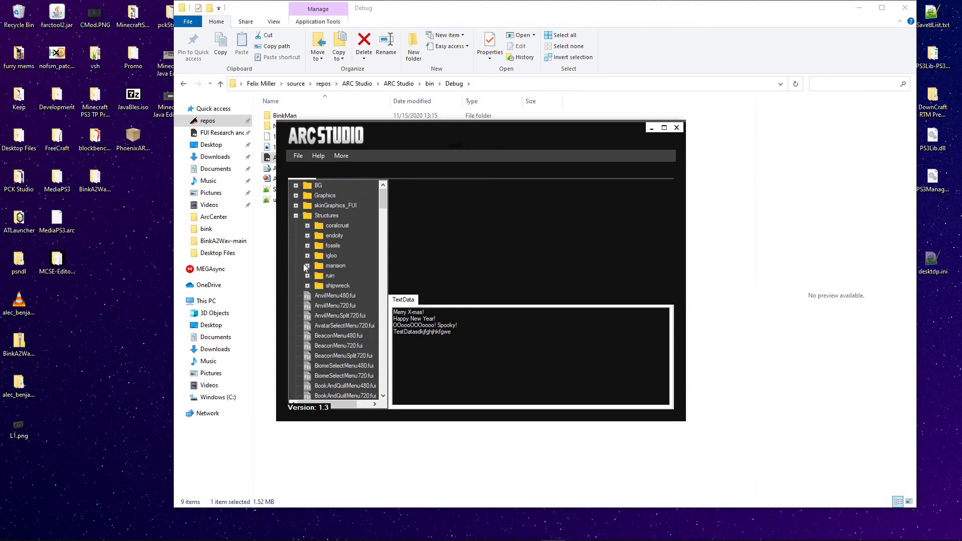
pyautogui.click(341, 156)
# Open the NBT Center briefly, close it, and reopen the More menu
pyautogui.click(371, 189)
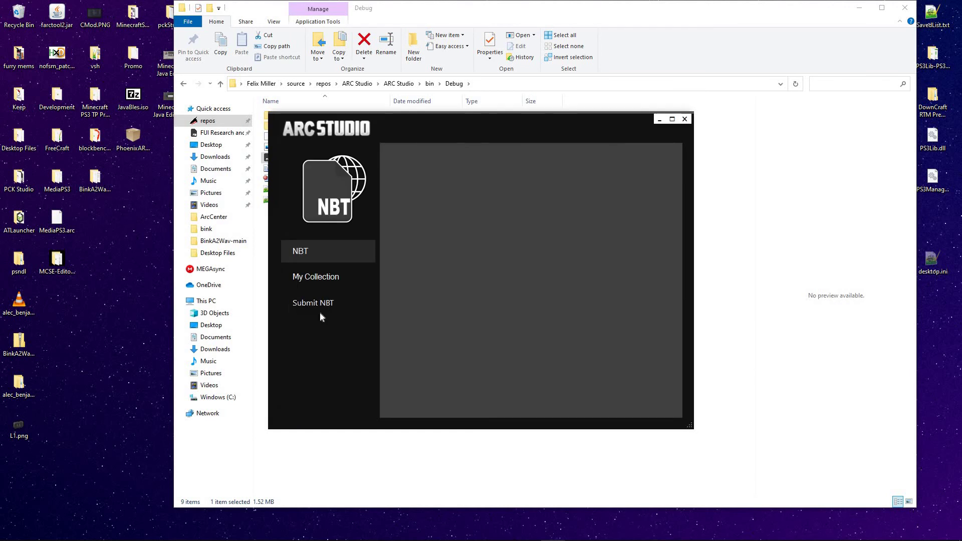
pyautogui.click(684, 124)
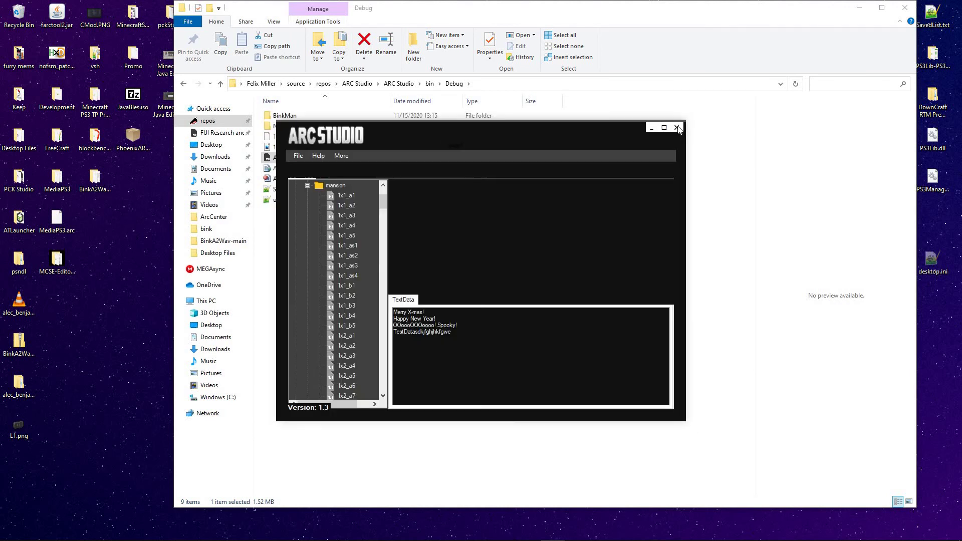
pyautogui.click(343, 157)
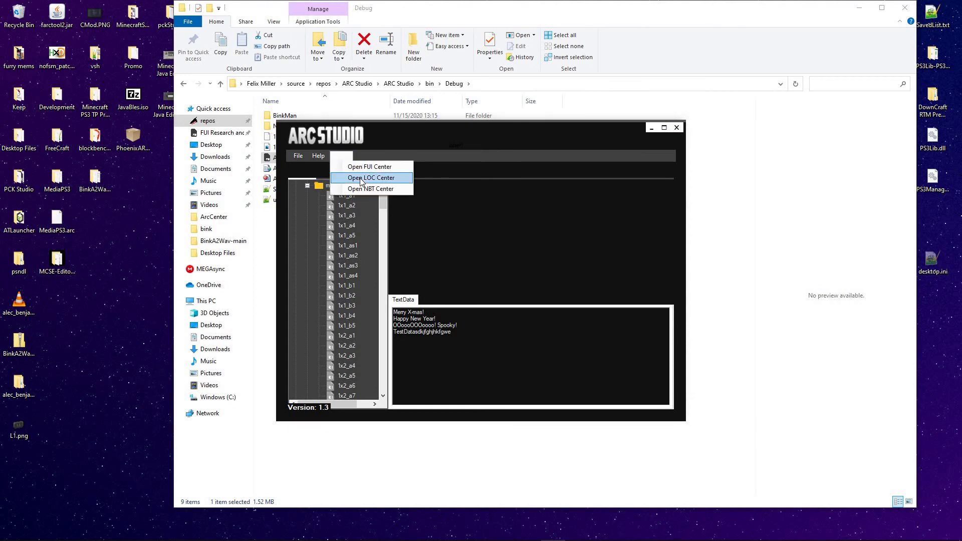
pyautogui.click(361, 179)
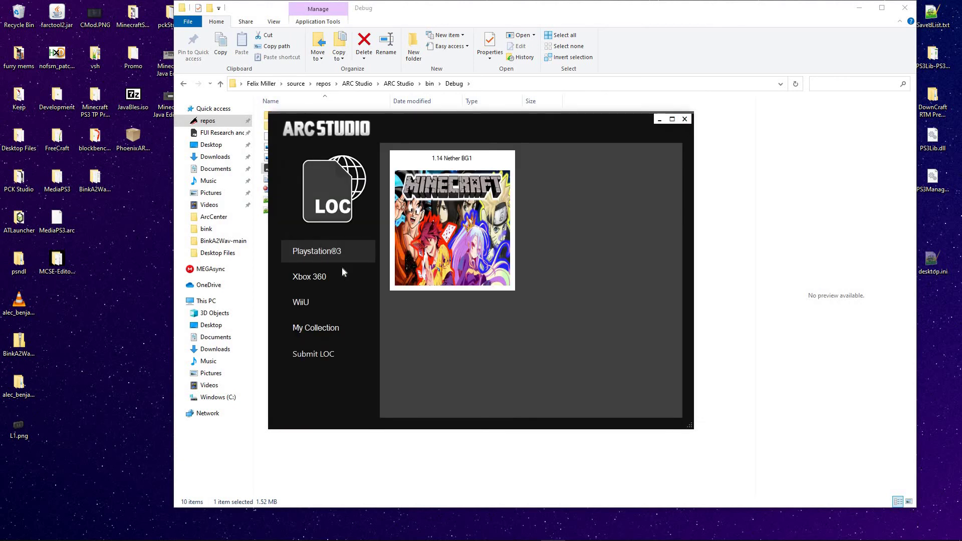
pyautogui.click(321, 280)
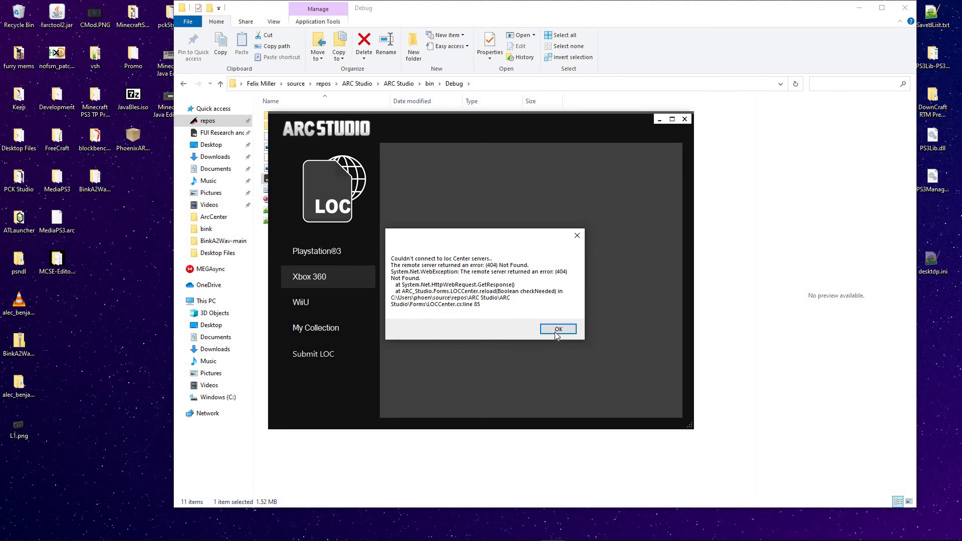
pyautogui.click(557, 331)
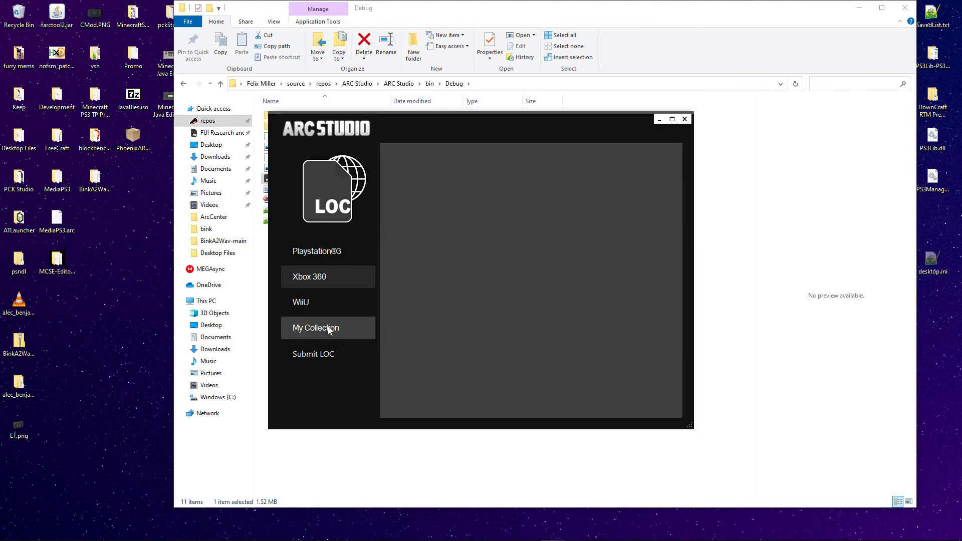
pyautogui.click(329, 328)
pyautogui.click(355, 256)
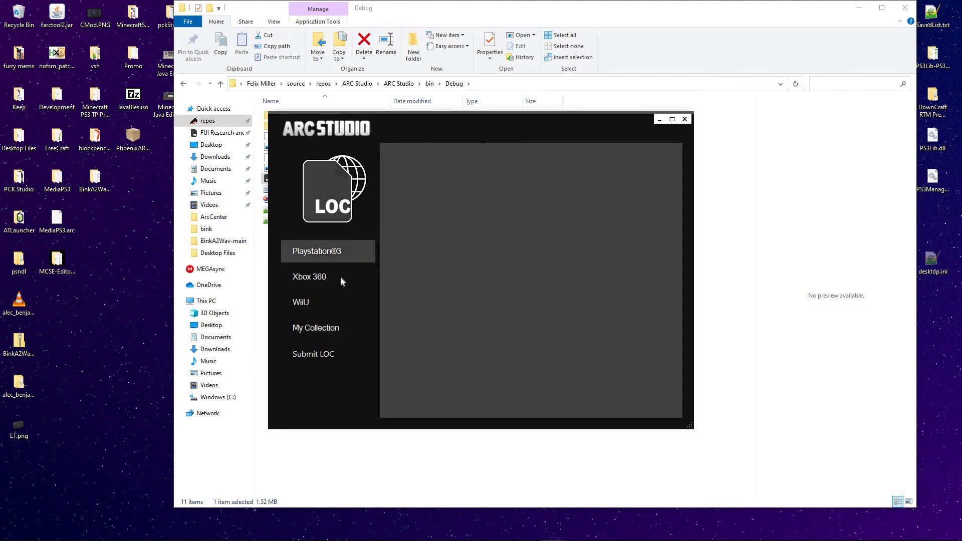
pyautogui.click(340, 278)
pyautogui.click(338, 299)
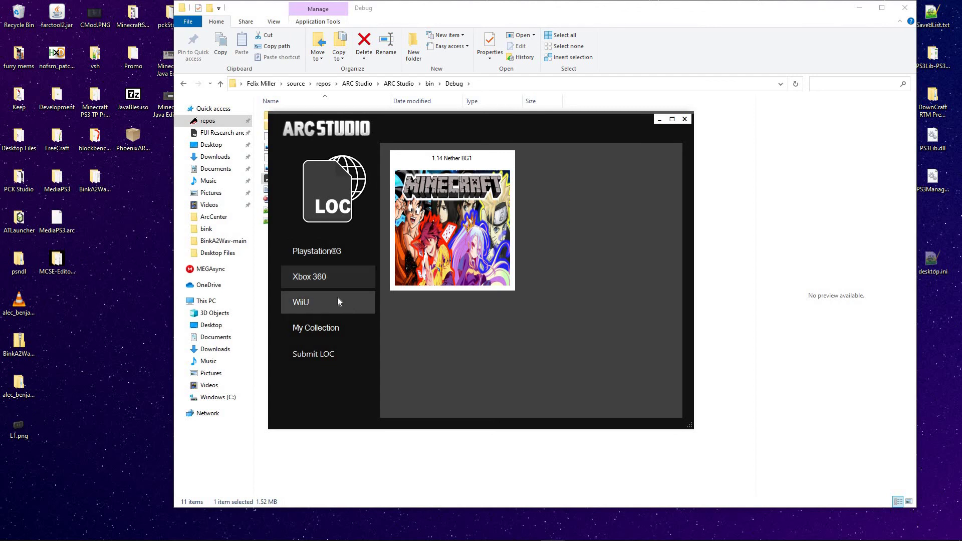
pyautogui.click(685, 119)
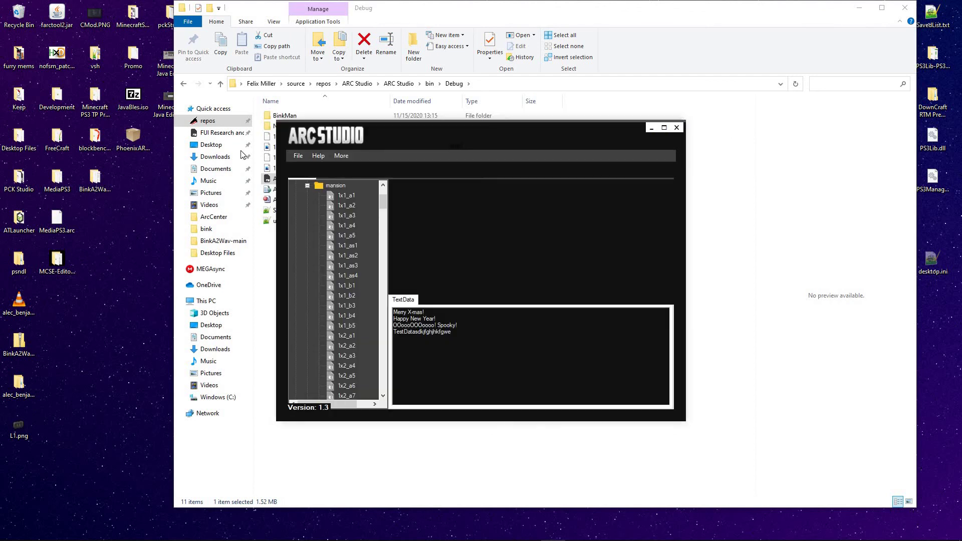
# View ARC Studio's credits via Help > About and close them
pyautogui.click(318, 158)
pyautogui.click(331, 167)
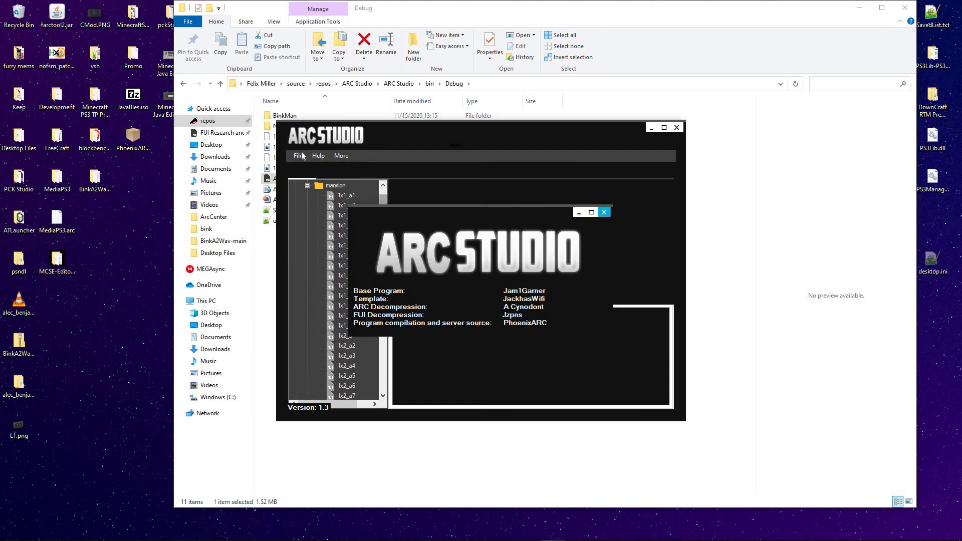
pyautogui.click(603, 211)
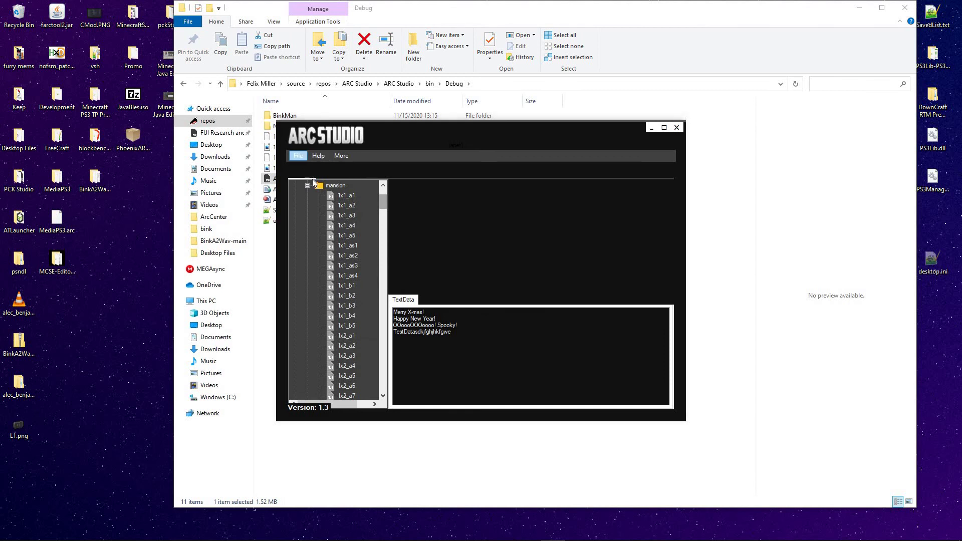
# Open and close the File menu, then bring up Brave's taskbar jump list
pyautogui.click(298, 156)
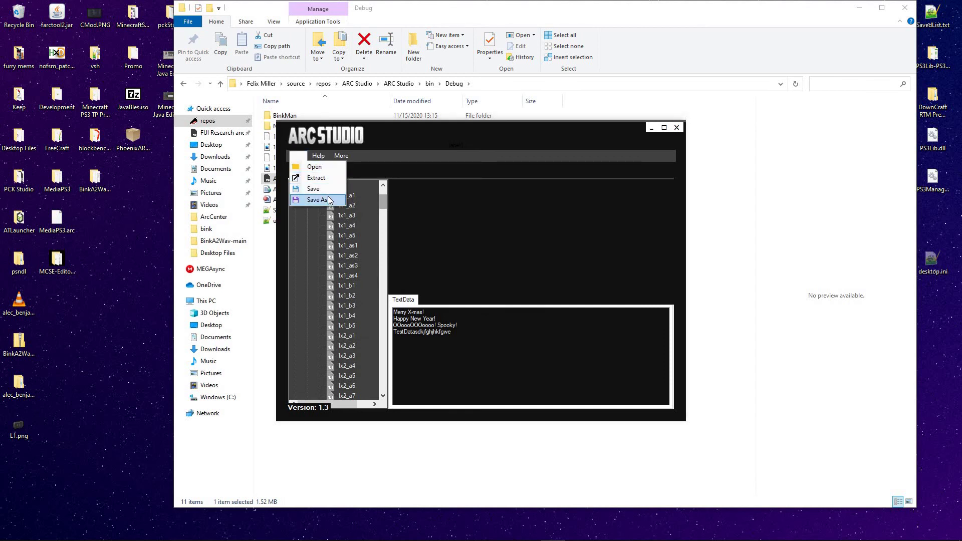
pyautogui.click(484, 167)
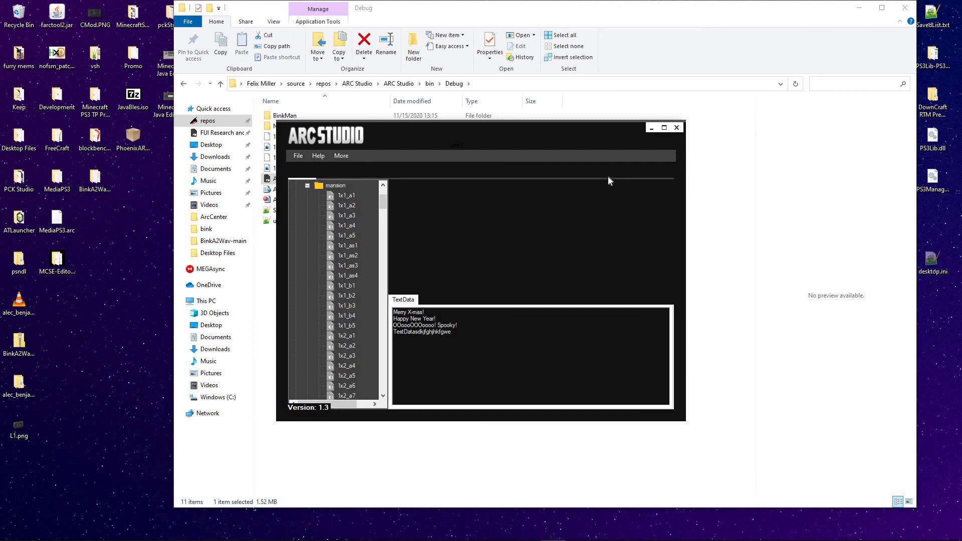
pyautogui.moveTo(34, 535)
pyautogui.rightClick(35, 532)
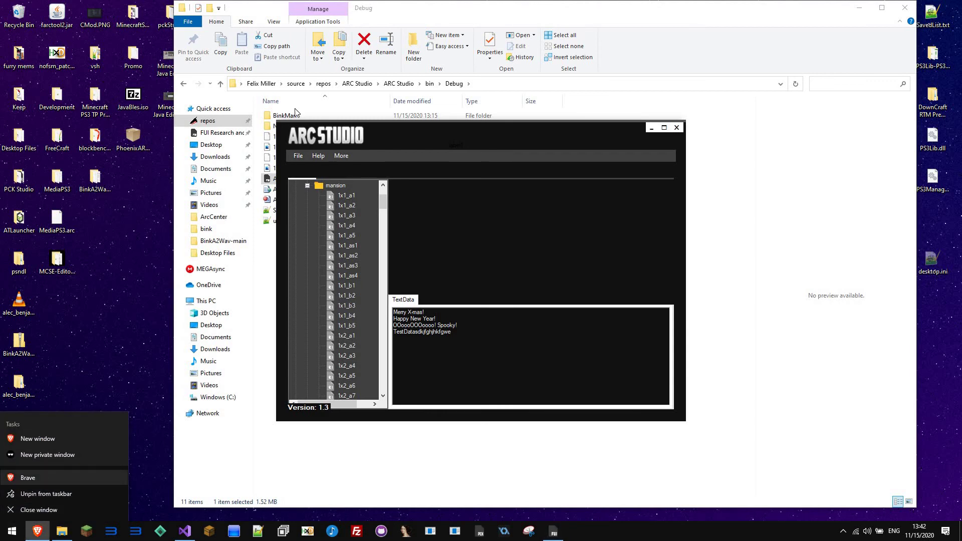
# Open a new Brave window and load pckstudio.tk by entering 'pckstudio' in the address bar
pyautogui.click(43, 476)
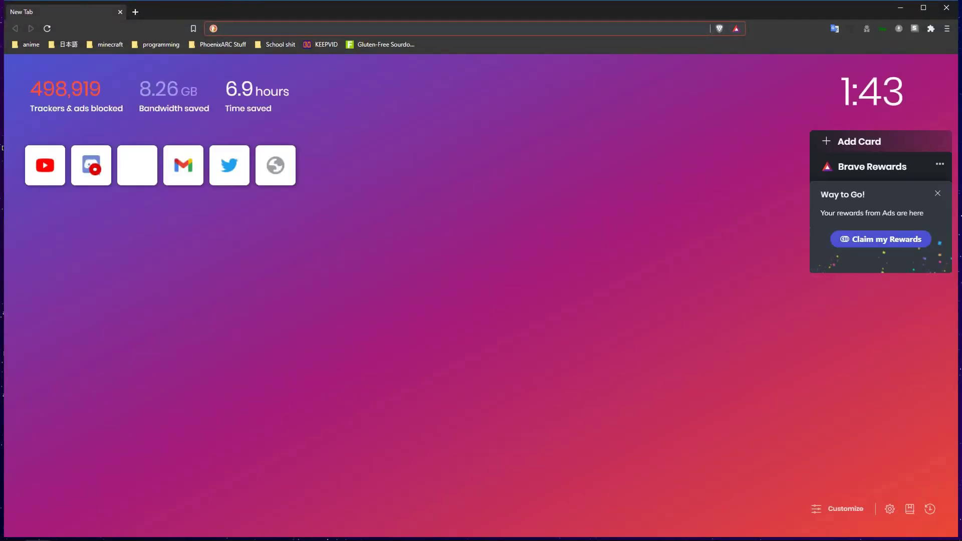
pyautogui.write('pckstudio.tk')
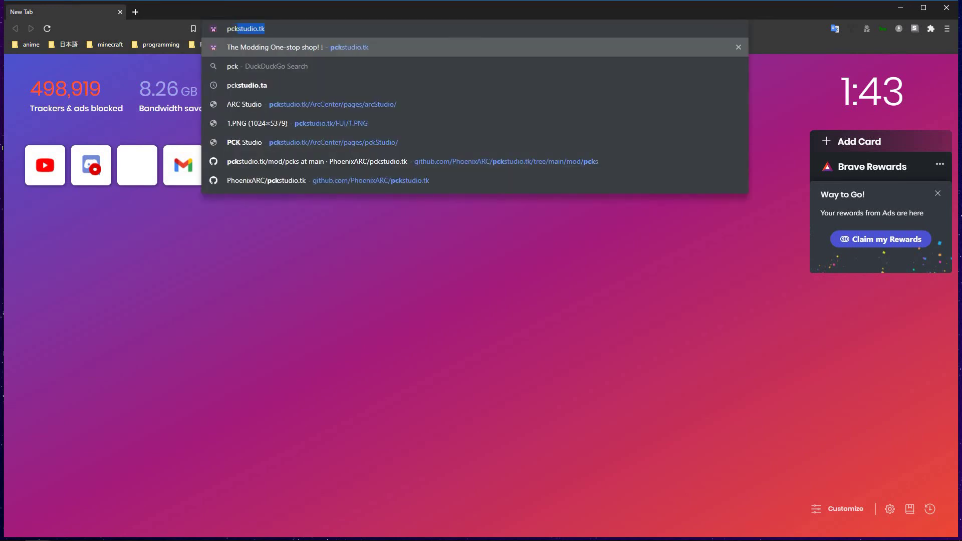
pyautogui.press('Return')
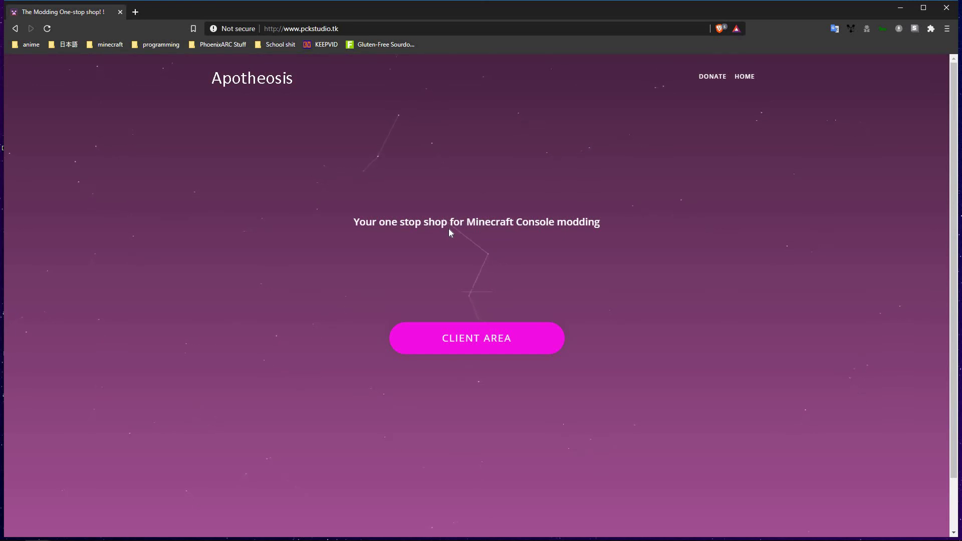
pyautogui.scroll(-1, 429, 329)
pyautogui.scroll(1, 501, 346)
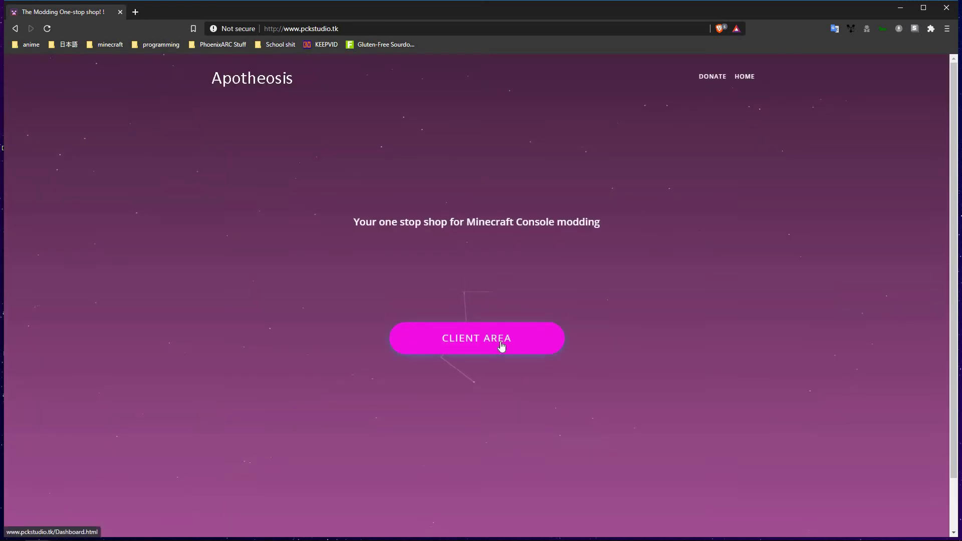
# Visit the ARC Studio download page from the client area, then return to the dashboard
pyautogui.click(468, 339)
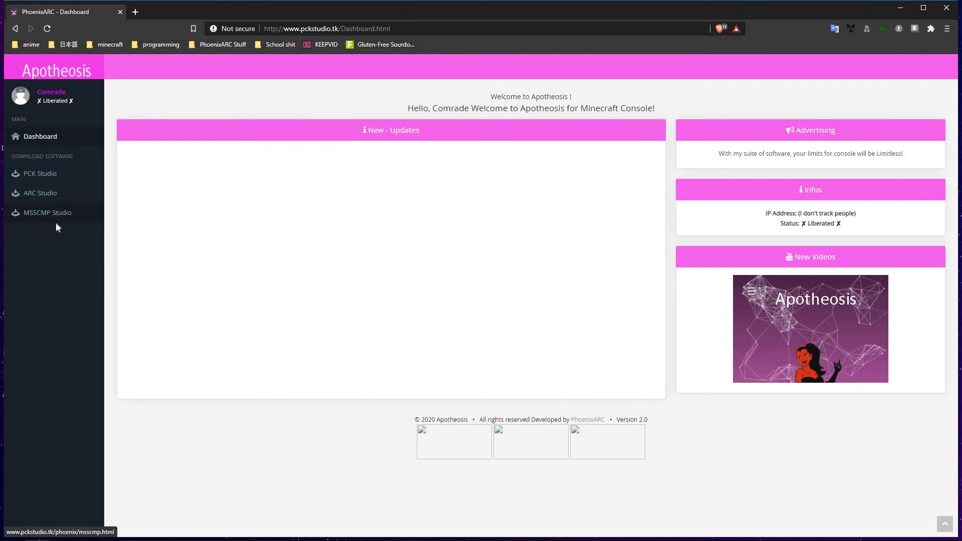
pyautogui.click(51, 196)
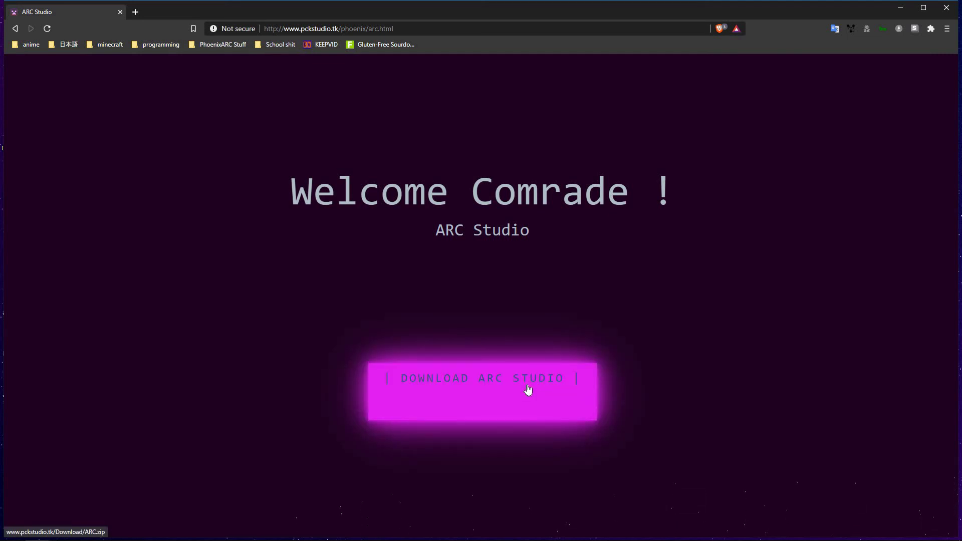
pyautogui.hotkey('alt', 'Left')
# Download ARC.zip from the ARC Studio page to the desktop, then go back to the dashboard
pyautogui.click(50, 197)
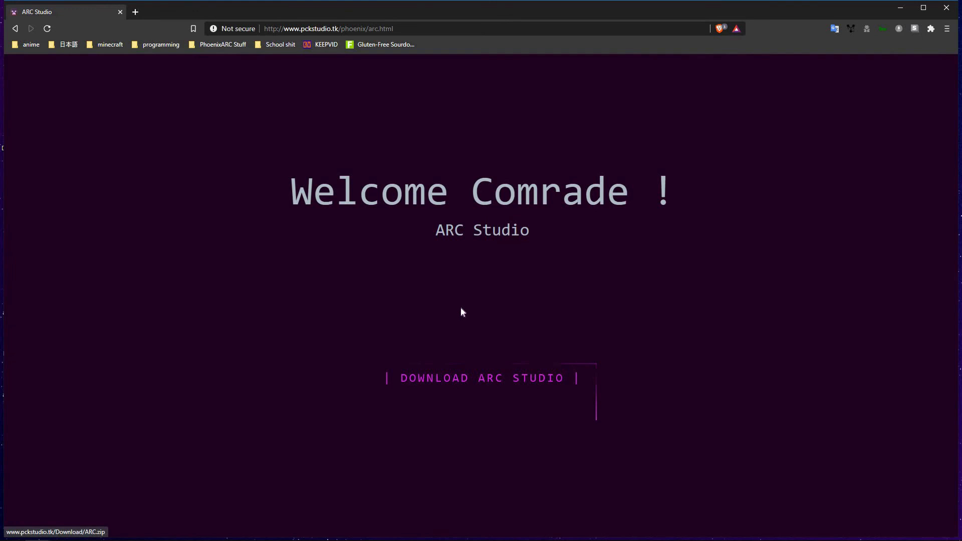
pyautogui.click(460, 309)
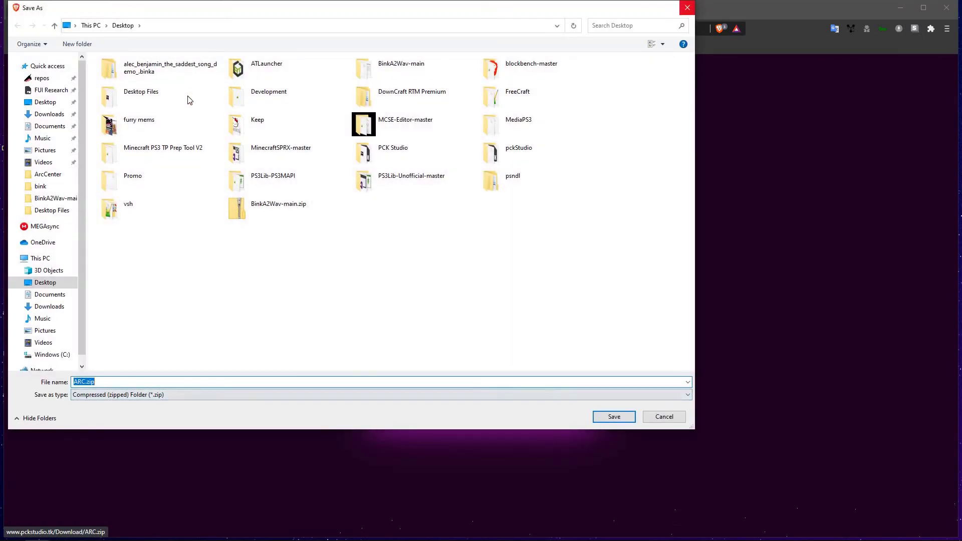
pyautogui.press('Return')
pyautogui.hotkey('alt', 'Left')
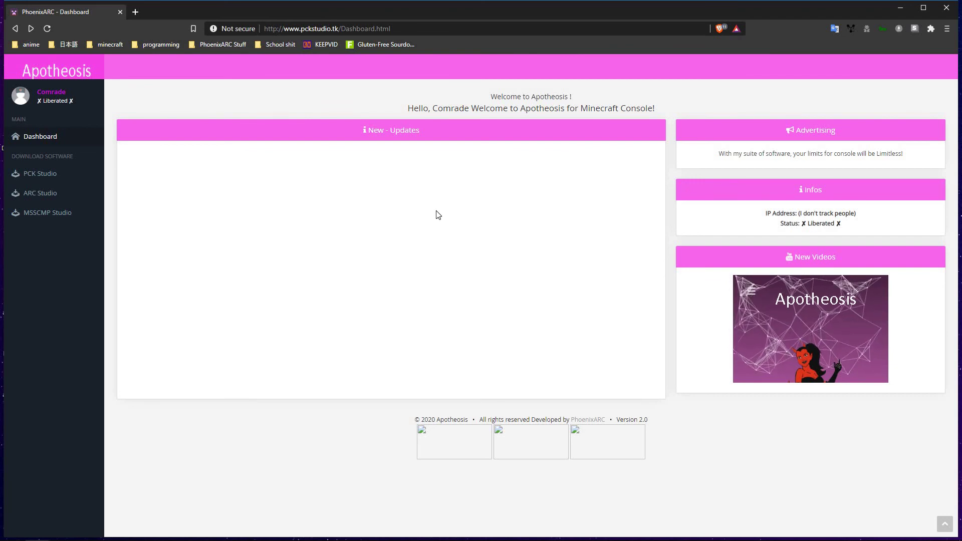
# Go back to the pckstudio.tk home page and select its full address in the address bar
pyautogui.click(44, 79)
pyautogui.hotkey('ctrl', 'l')
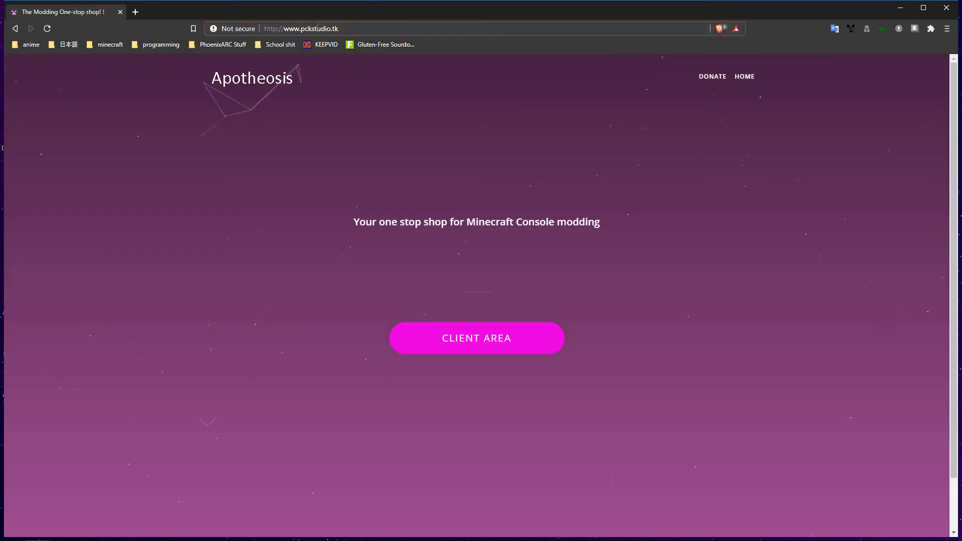
pyautogui.press('End')
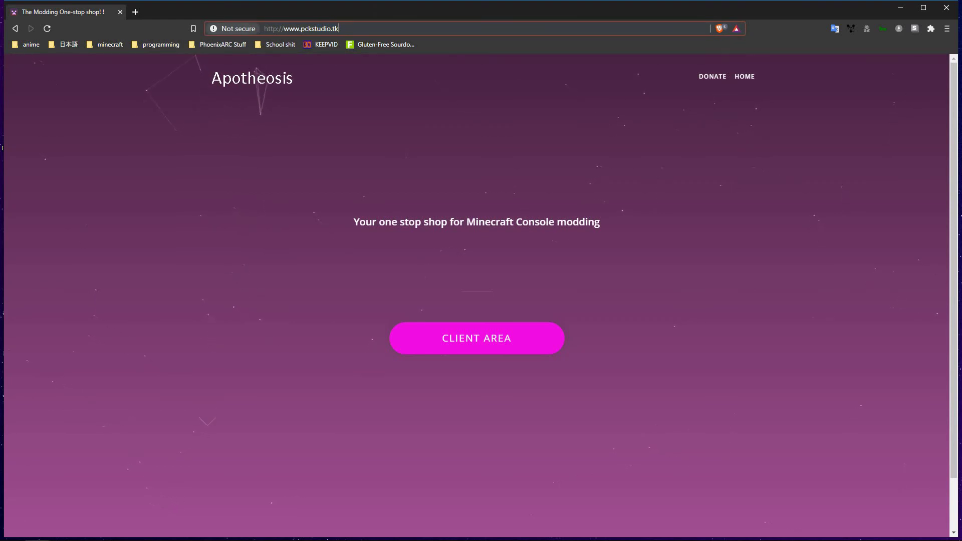
pyautogui.hotkey('ctrl', 'a')
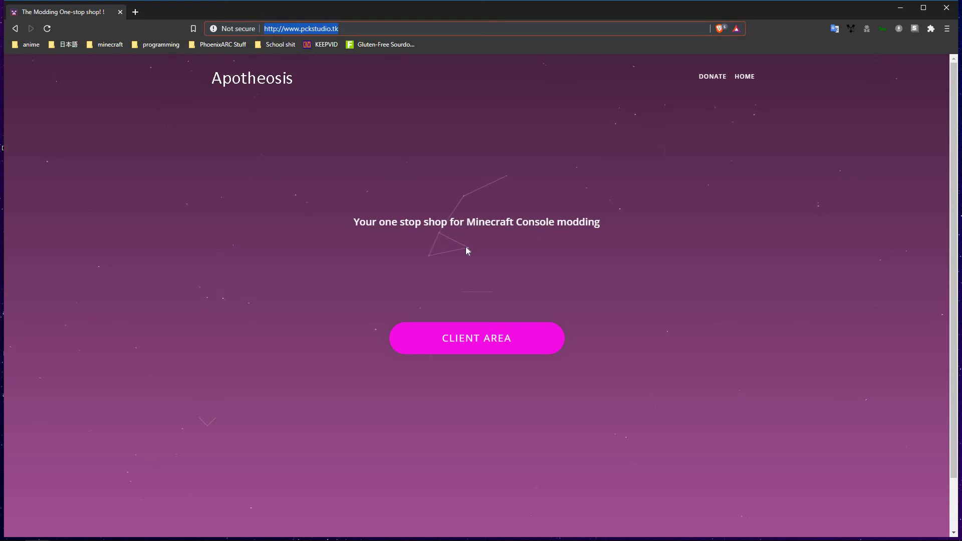